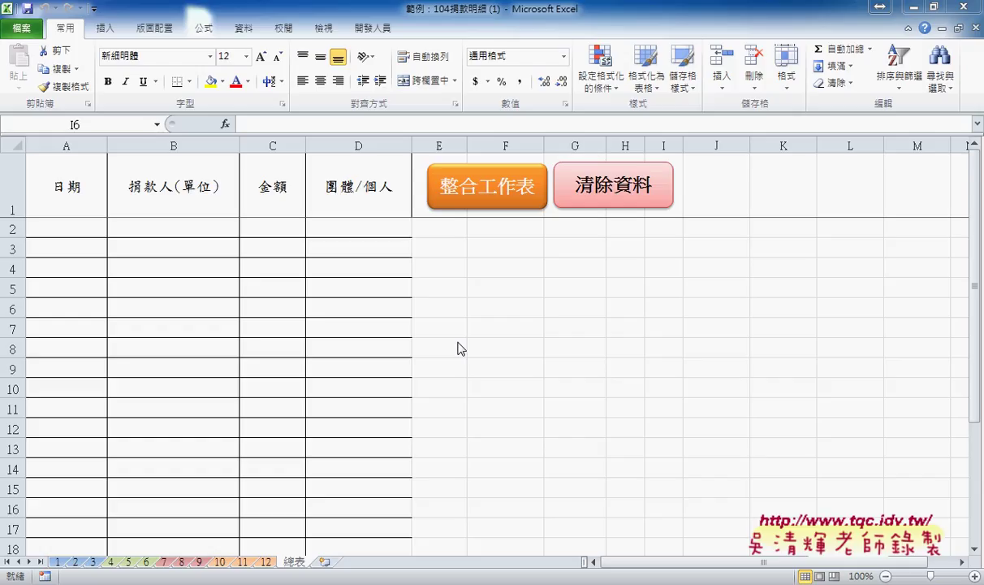
- On the January sheet, select the records from A3 across and down, then return to A3
{"action": "left_click", "coordinate": [57, 562]}
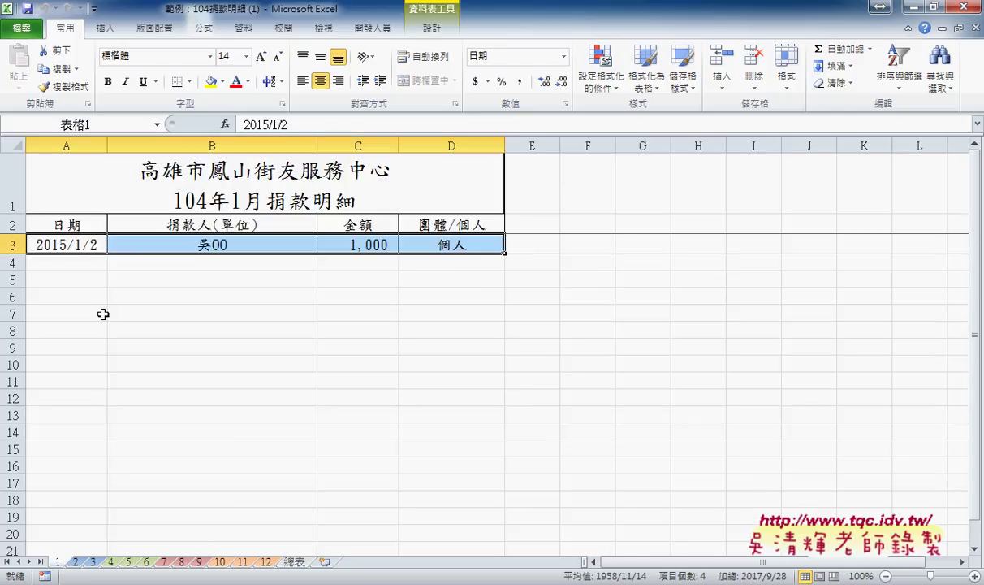
{"action": "left_click", "coordinate": [83, 245]}
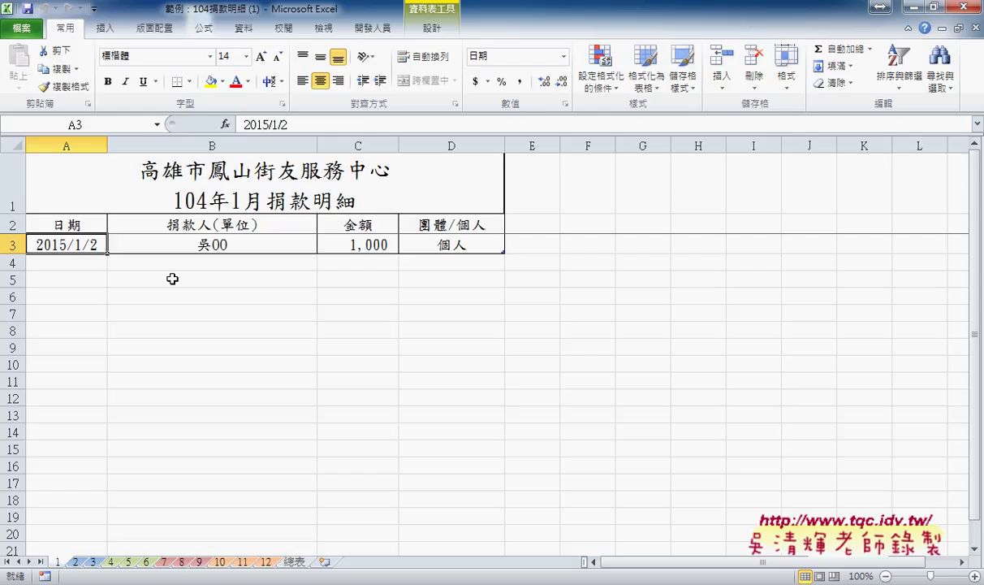
{"action": "key", "text": "ctrl+shift+Right"}
{"action": "key", "text": "ctrl+shift+Down"}
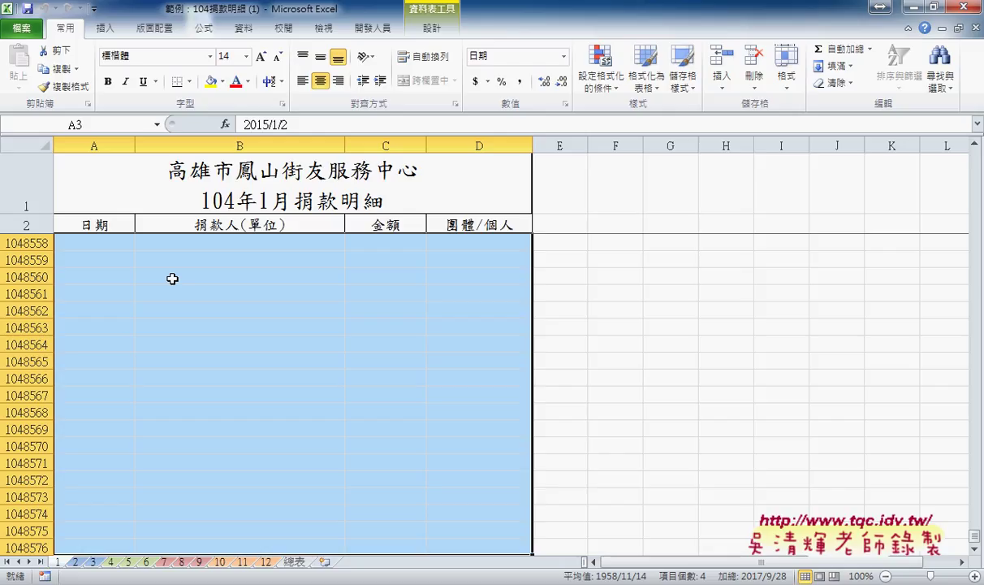
{"action": "scroll", "coordinate": [172, 279], "scroll_direction": "up", "scroll_amount": 7}
{"action": "scroll", "coordinate": [172, 278], "scroll_direction": "up", "scroll_amount": 9}
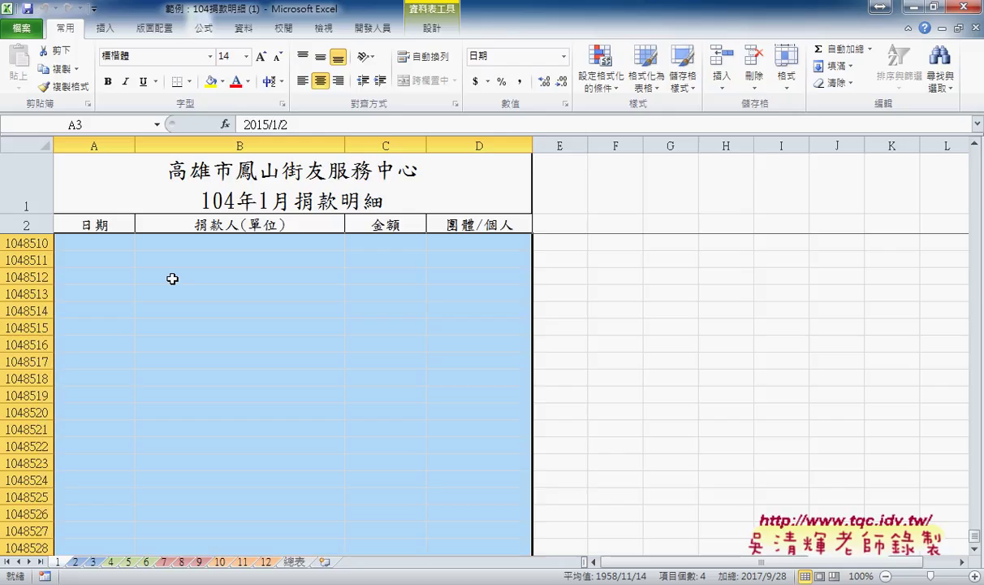
{"action": "scroll", "coordinate": [172, 279], "scroll_direction": "up", "scroll_amount": 1}
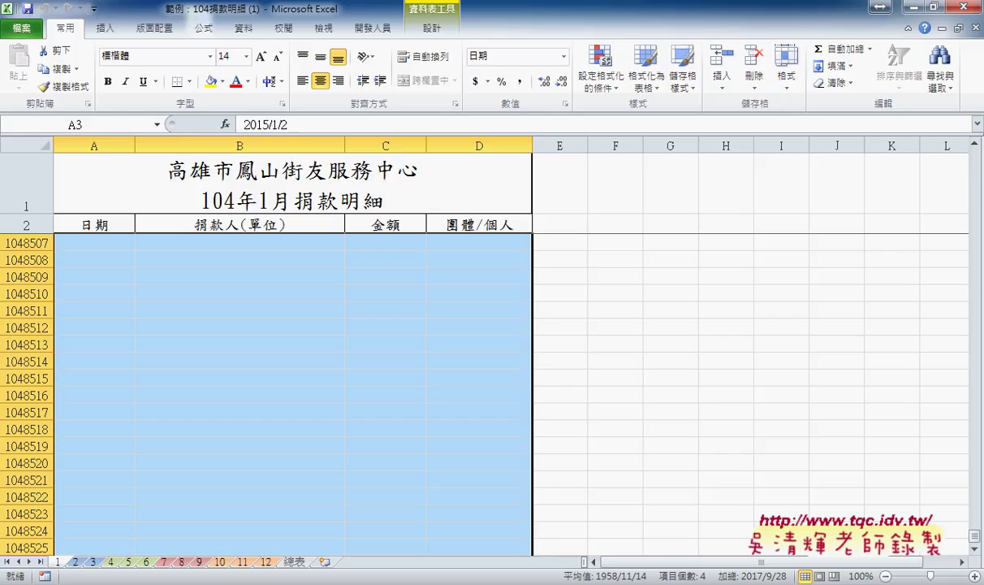
{"action": "left_click", "coordinate": [95, 225]}
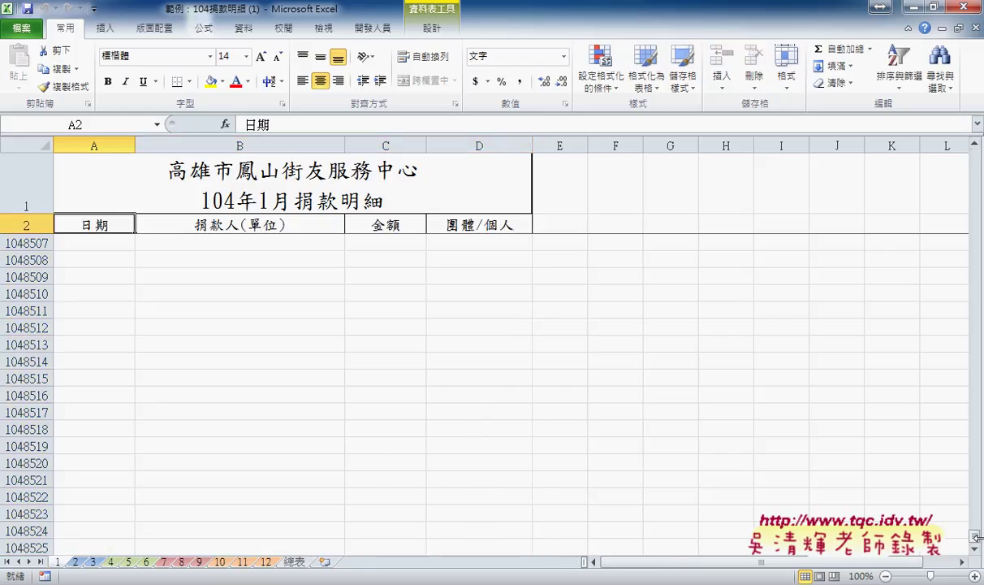
{"action": "left_click_drag", "start_coordinate": [974, 537], "coordinate": [975, 154]}
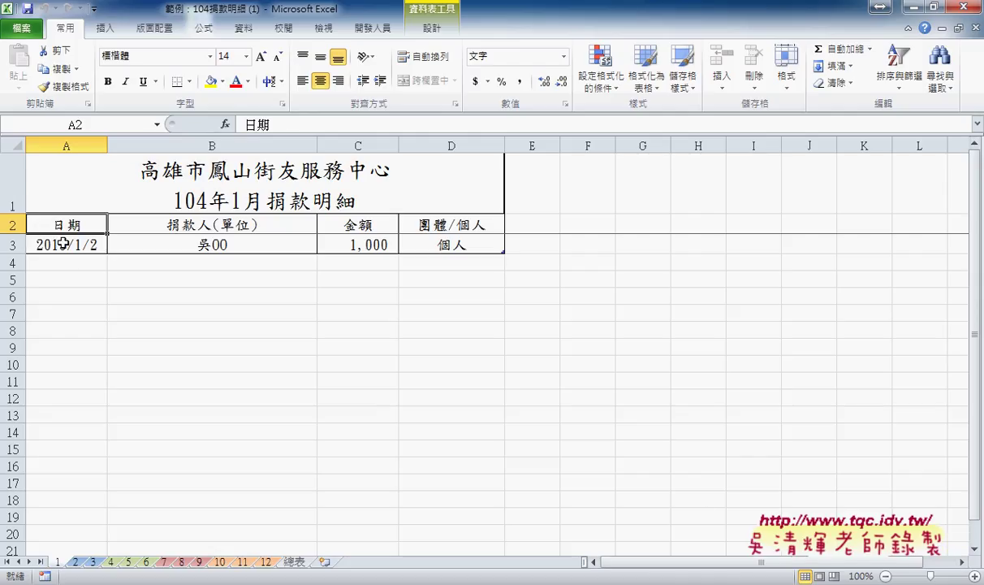
{"action": "left_click", "coordinate": [63, 243]}
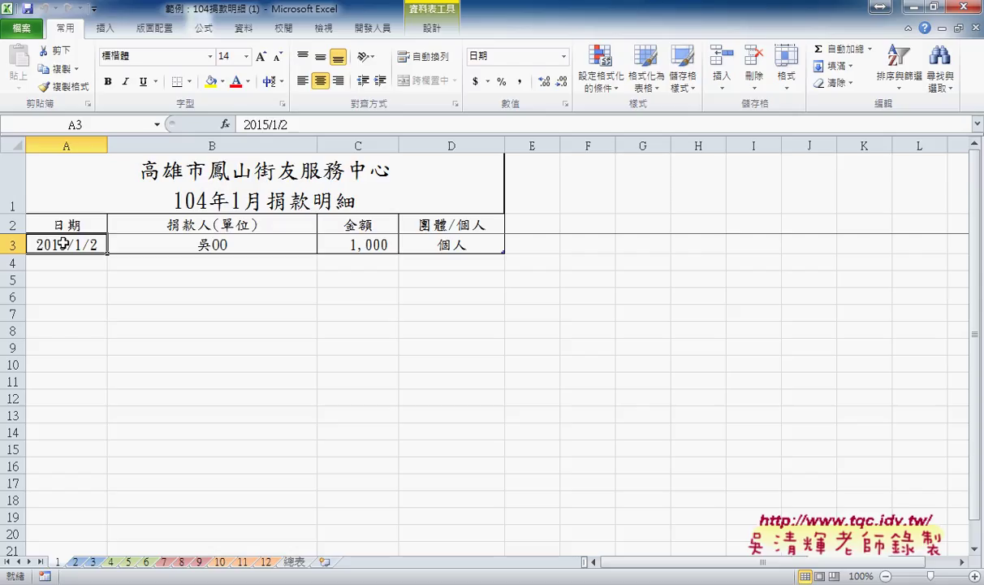
- On the March sheet, select the two records in rows 3–4 starting at A3
{"action": "left_click", "coordinate": [76, 561]}
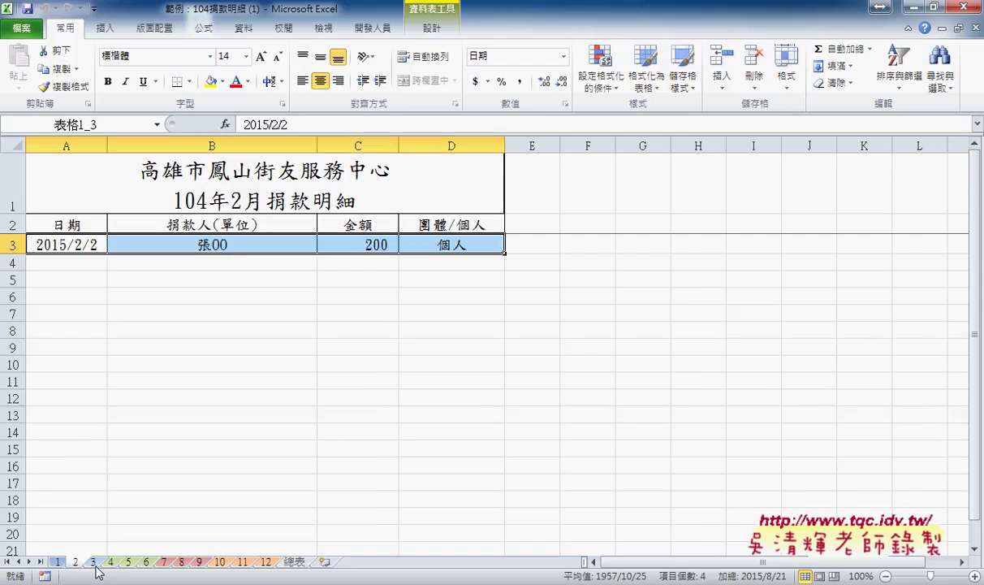
{"action": "left_click", "coordinate": [94, 562]}
{"action": "left_click", "coordinate": [74, 242]}
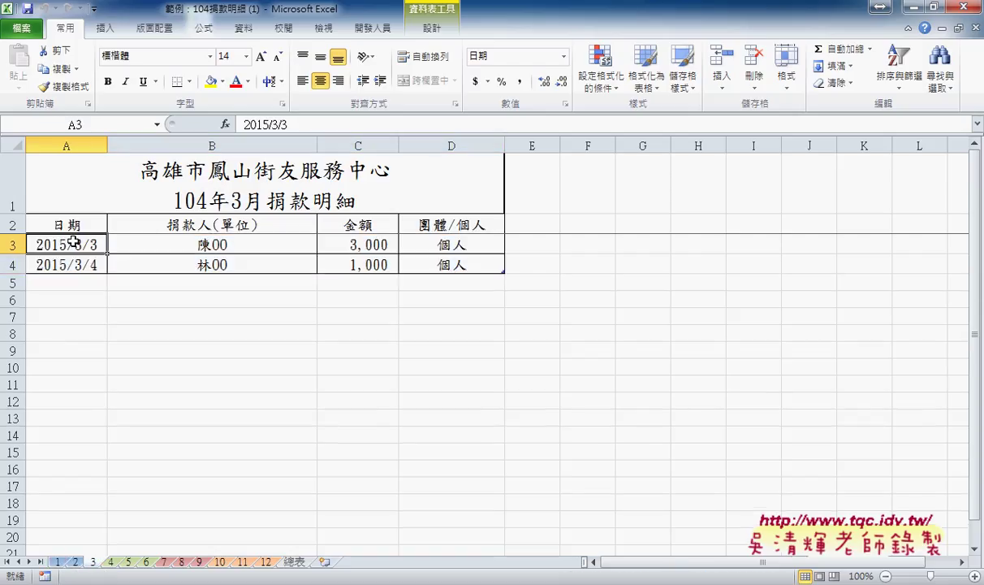
{"action": "key", "text": "ctrl+shift+Right"}
{"action": "key", "text": "shift+Down"}
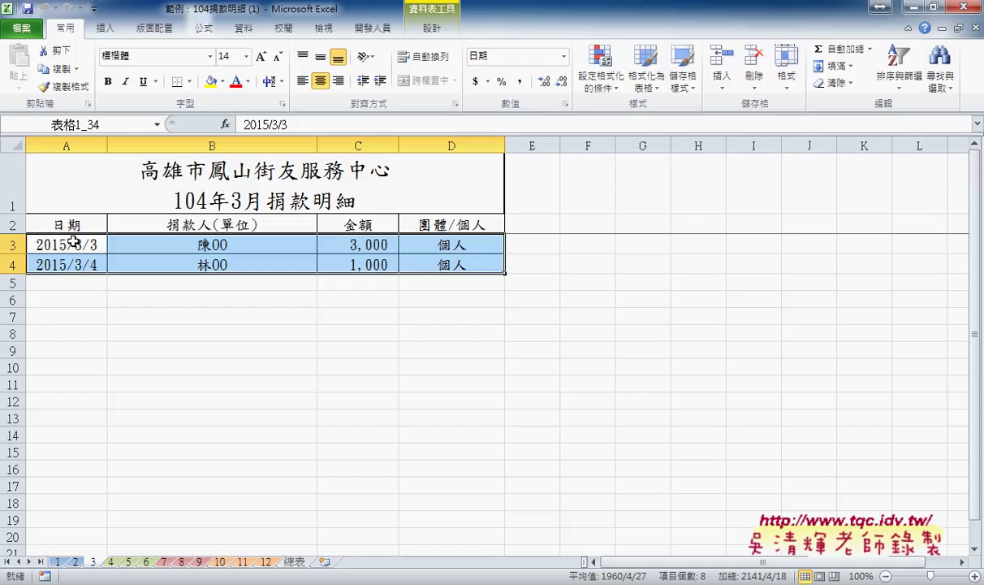
- On the 總表 summary sheet, run the 整合工作表 macro, then the 清除資料 macro
{"action": "left_click", "coordinate": [290, 560]}
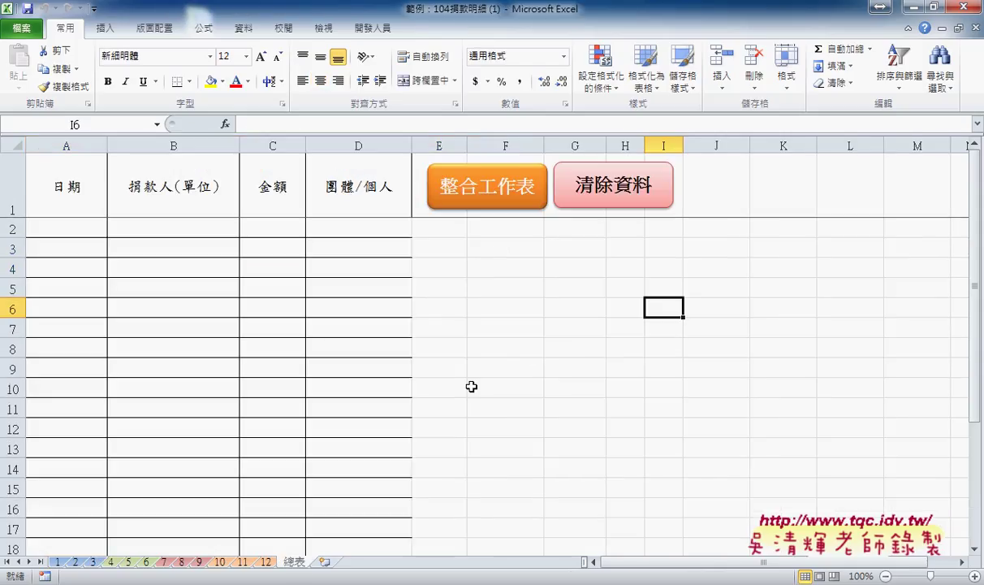
{"action": "left_click", "coordinate": [493, 207]}
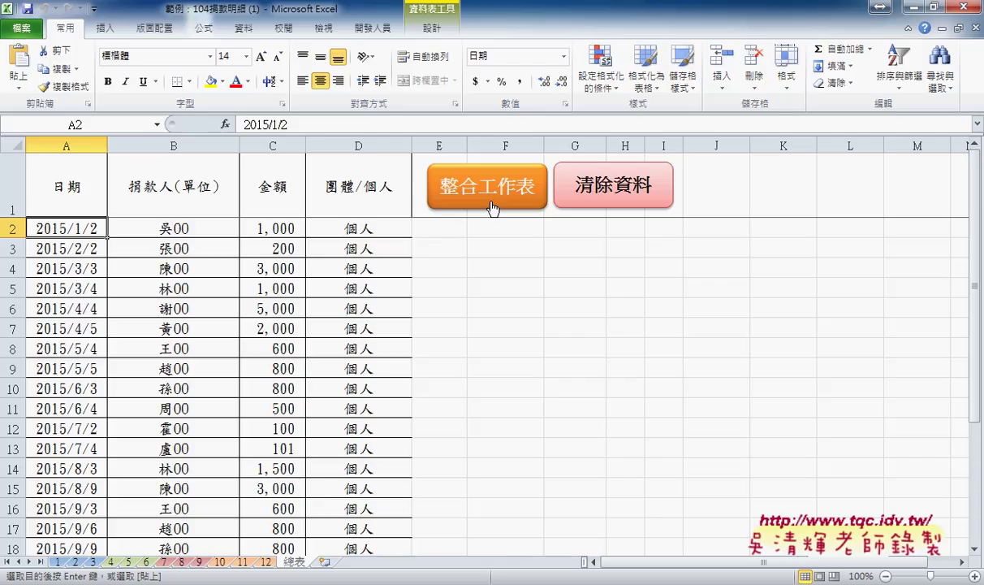
{"action": "left_click", "coordinate": [596, 205]}
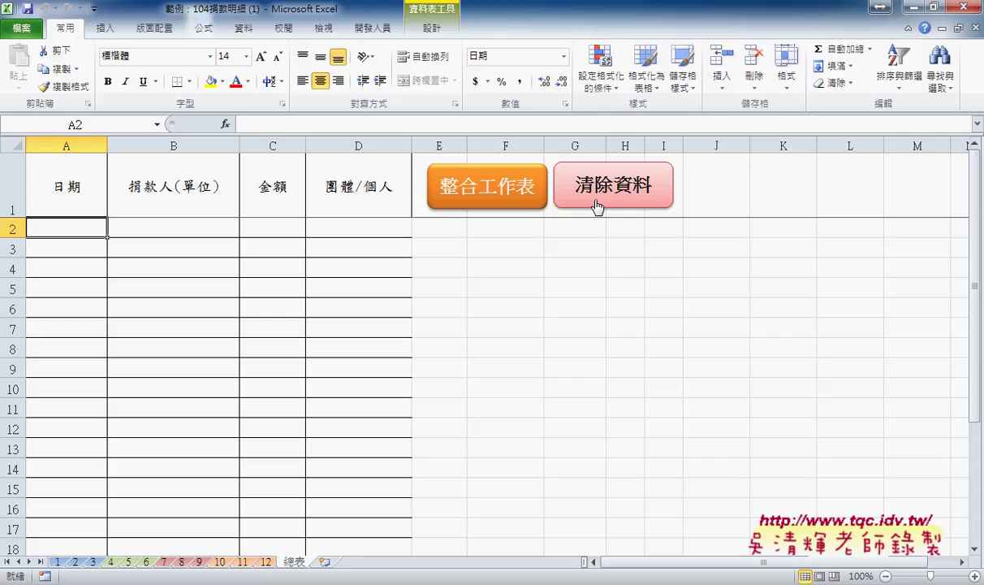
- Open the 整合工作表 macro's code through the shape's 指定巨集 dialog
{"action": "right_click", "coordinate": [479, 203]}
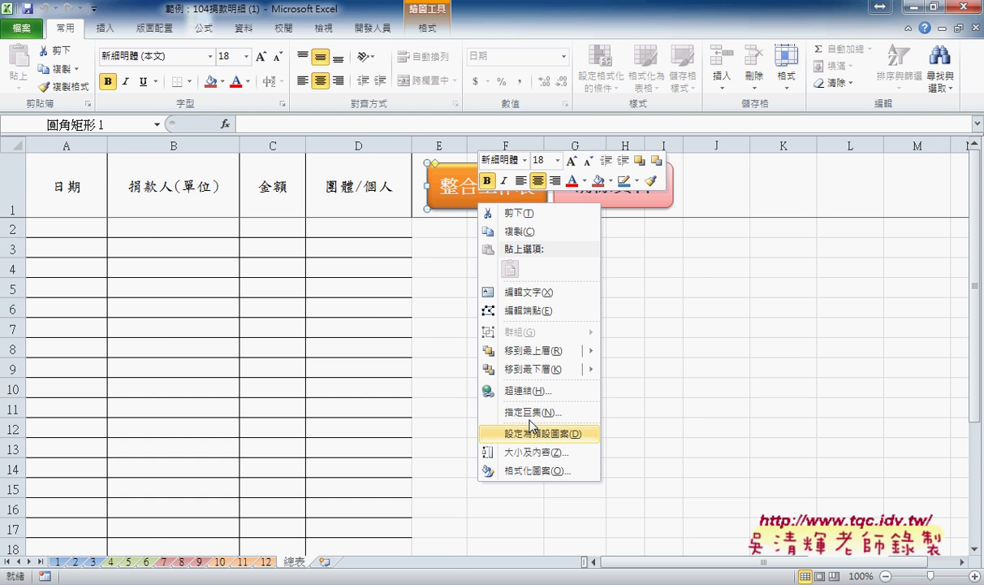
{"action": "left_click", "coordinate": [532, 412]}
{"action": "left_click", "coordinate": [648, 323]}
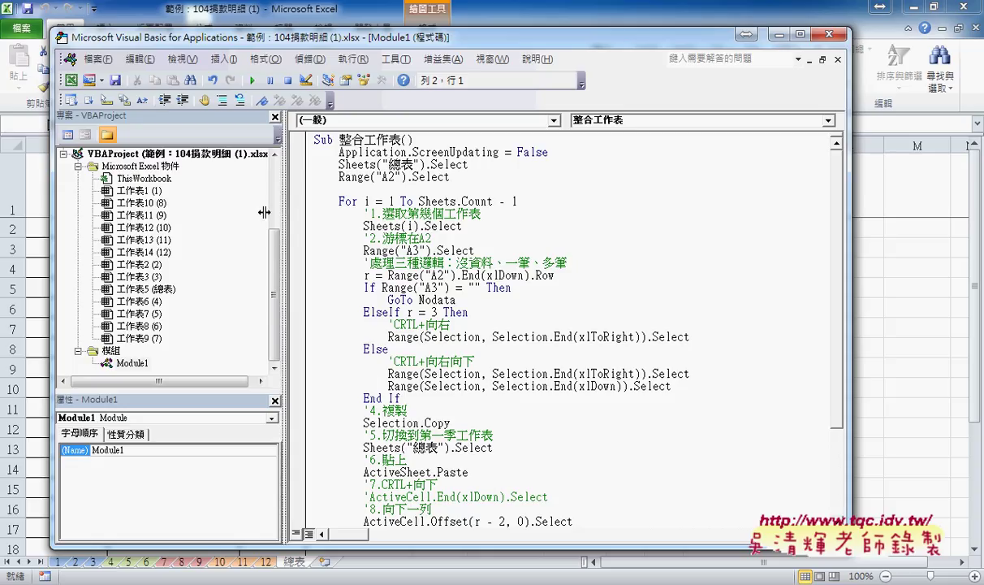
- Widen the code pane and highlight the macro name and the ScreenUpdating False/True statements
{"action": "left_click_drag", "start_coordinate": [264, 212], "coordinate": [160, 212]}
{"action": "left_click_drag", "start_coordinate": [211, 139], "coordinate": [277, 140]}
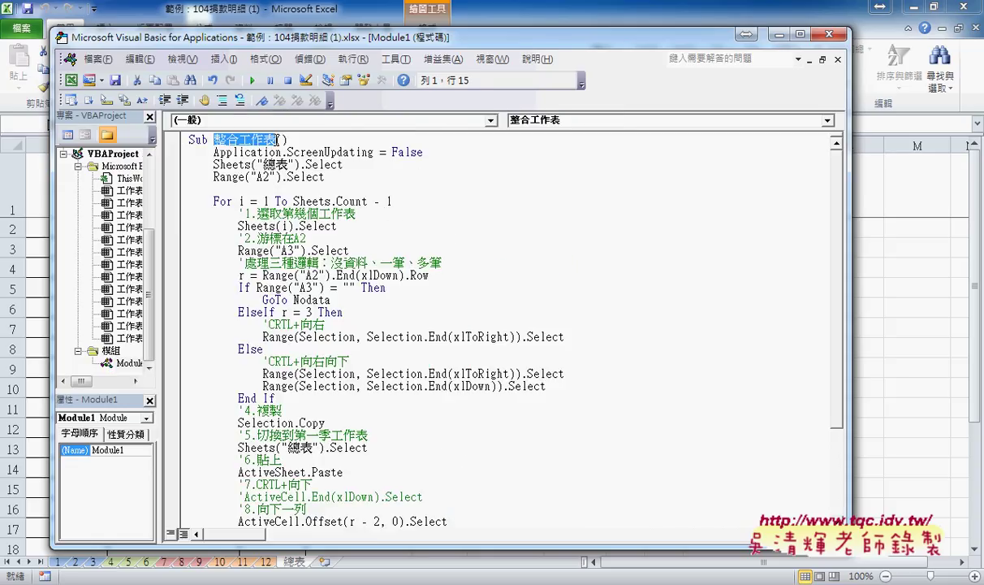
{"action": "left_click_drag", "start_coordinate": [423, 152], "coordinate": [213, 152]}
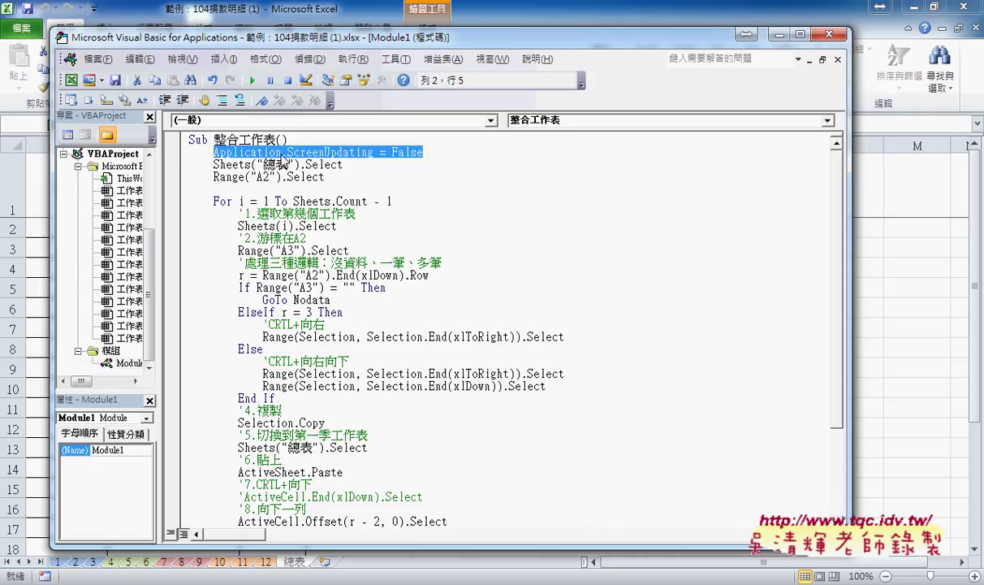
{"action": "left_click_drag", "start_coordinate": [282, 152], "coordinate": [433, 151]}
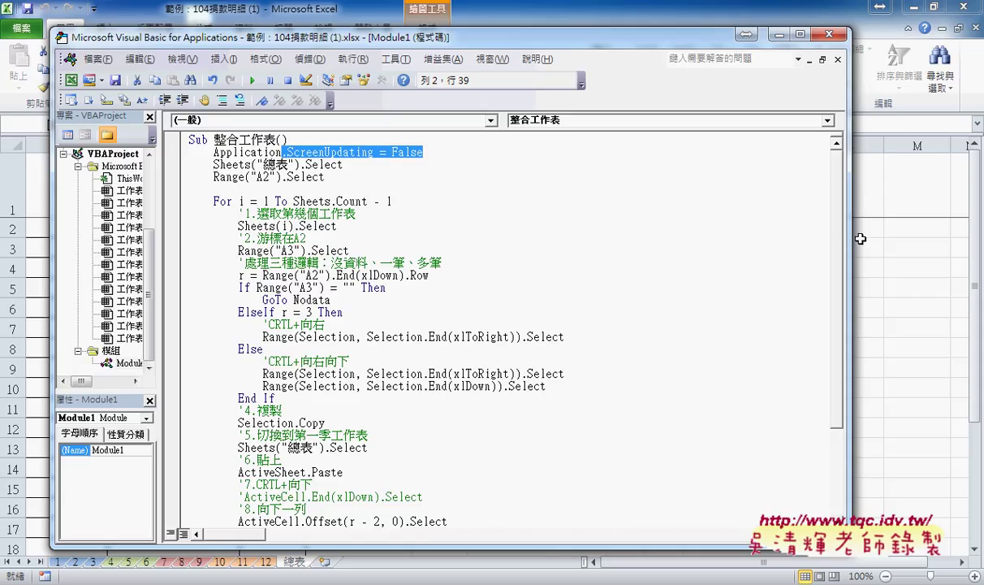
{"action": "left_click_drag", "start_coordinate": [839, 235], "coordinate": [842, 336]}
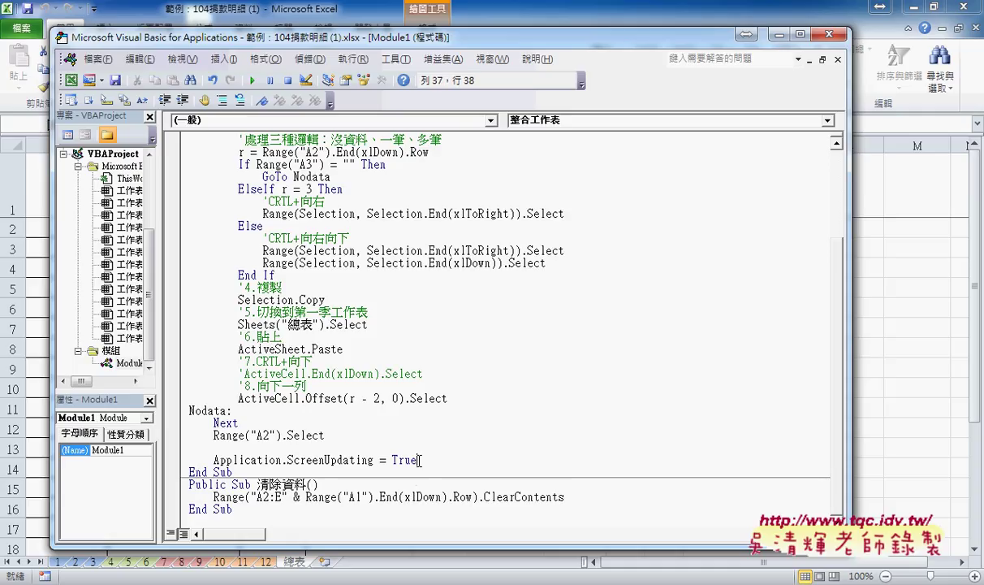
{"action": "left_click_drag", "start_coordinate": [417, 460], "coordinate": [288, 460]}
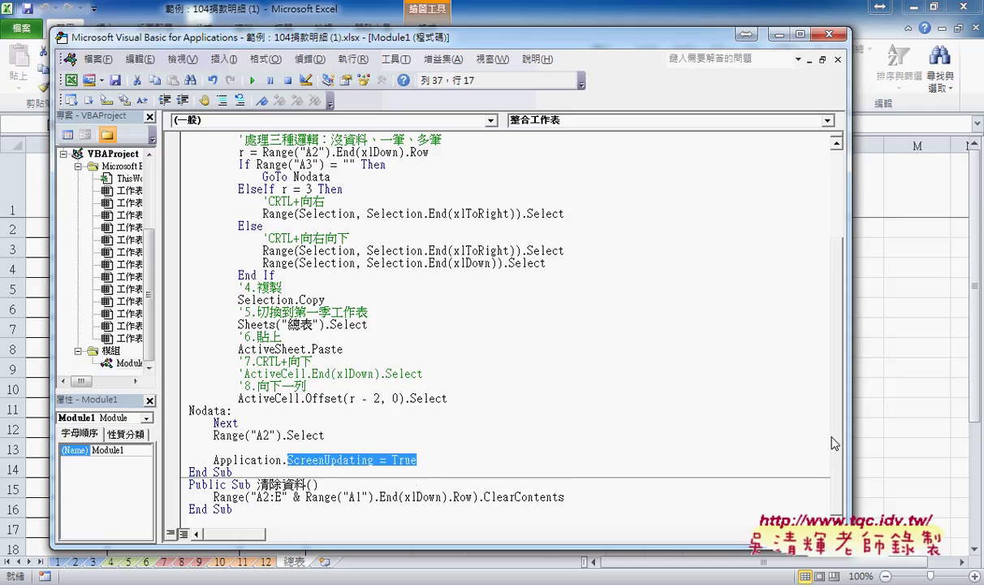
{"action": "scroll", "coordinate": [790, 420], "scroll_direction": "up", "scroll_amount": 4}
- Retype .ScreenUpdating = False with IntelliSense and add a blank line after it
{"action": "left_click_drag", "start_coordinate": [283, 152], "coordinate": [433, 156]}
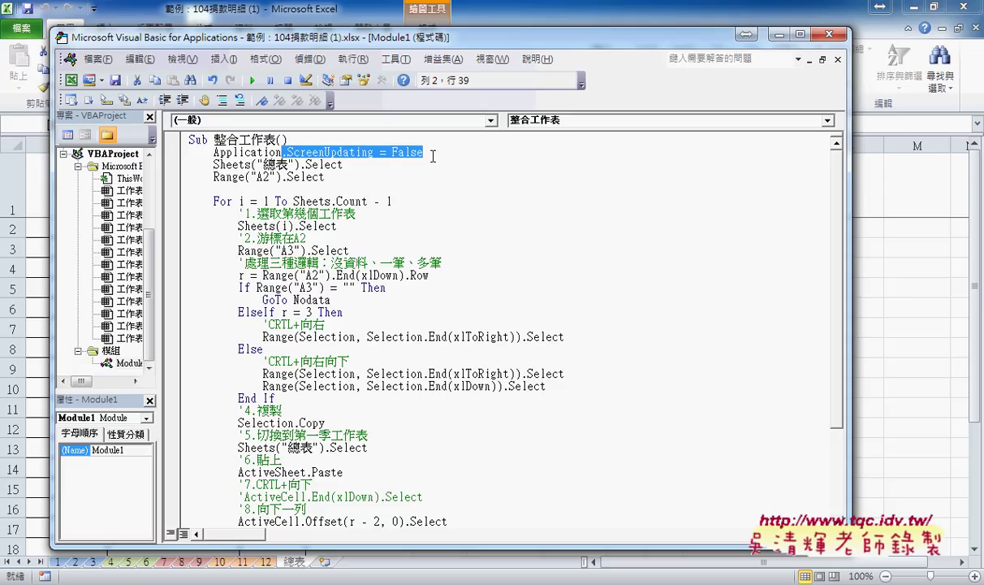
{"action": "type", "text": "."}
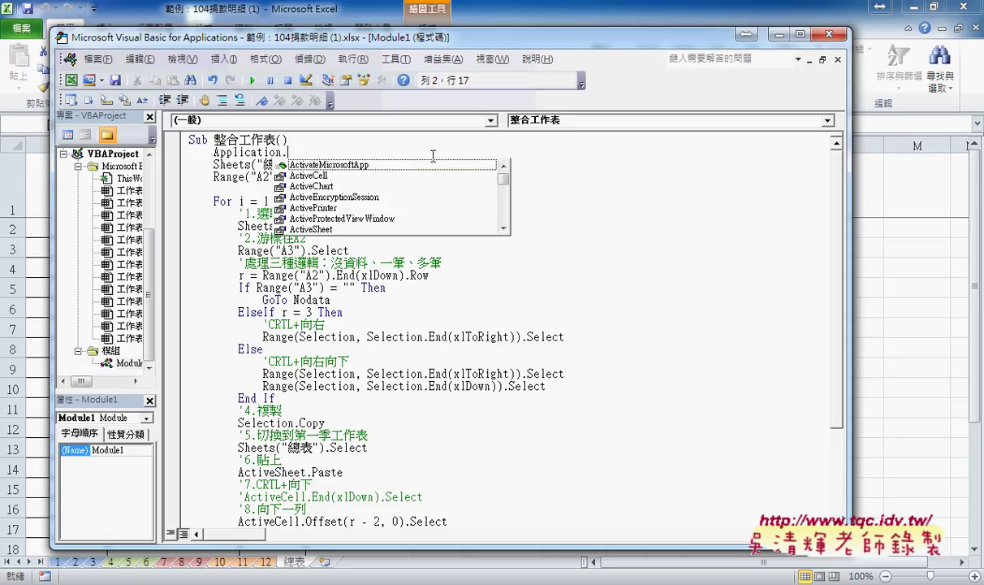
{"action": "type", "text": "sc"}
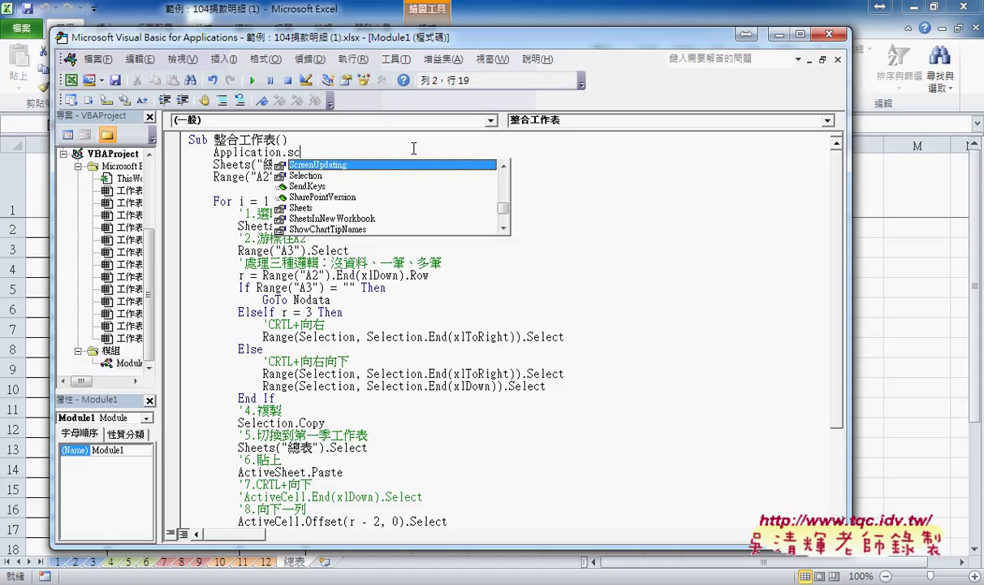
{"action": "double_click", "coordinate": [349, 164]}
{"action": "type", "text": "=False"}
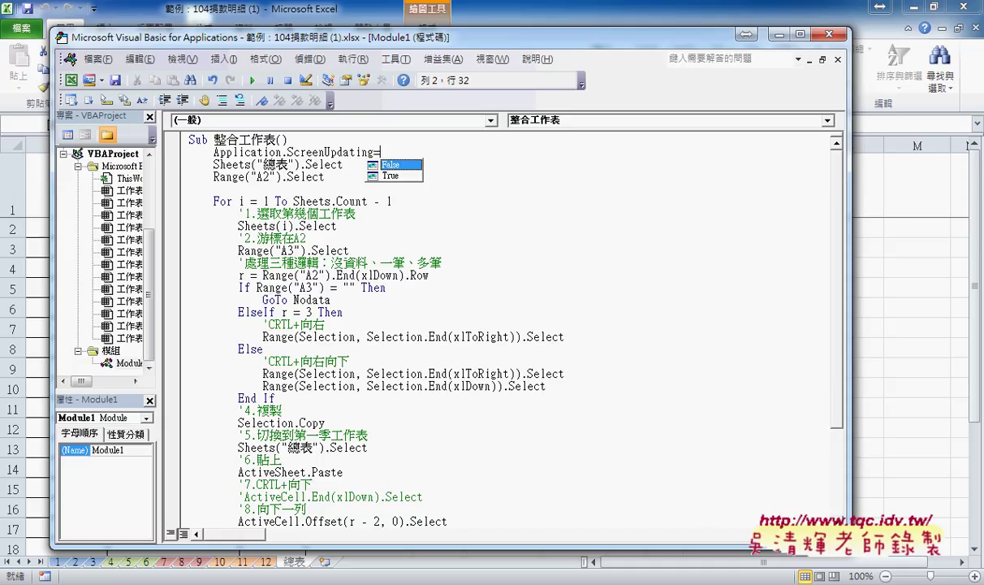
{"action": "left_click", "coordinate": [361, 167]}
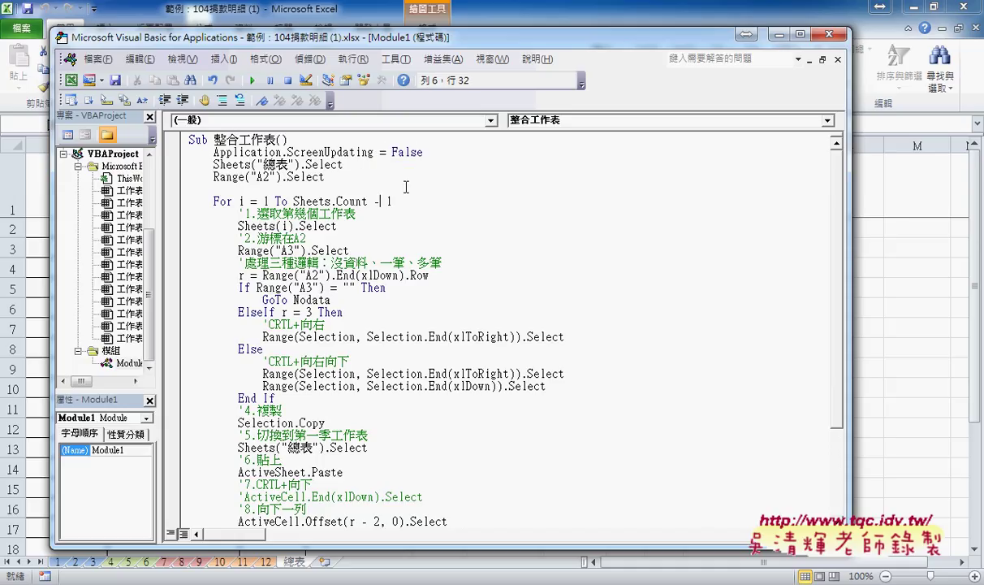
{"action": "left_click", "coordinate": [437, 156]}
{"action": "key", "text": "Return"}
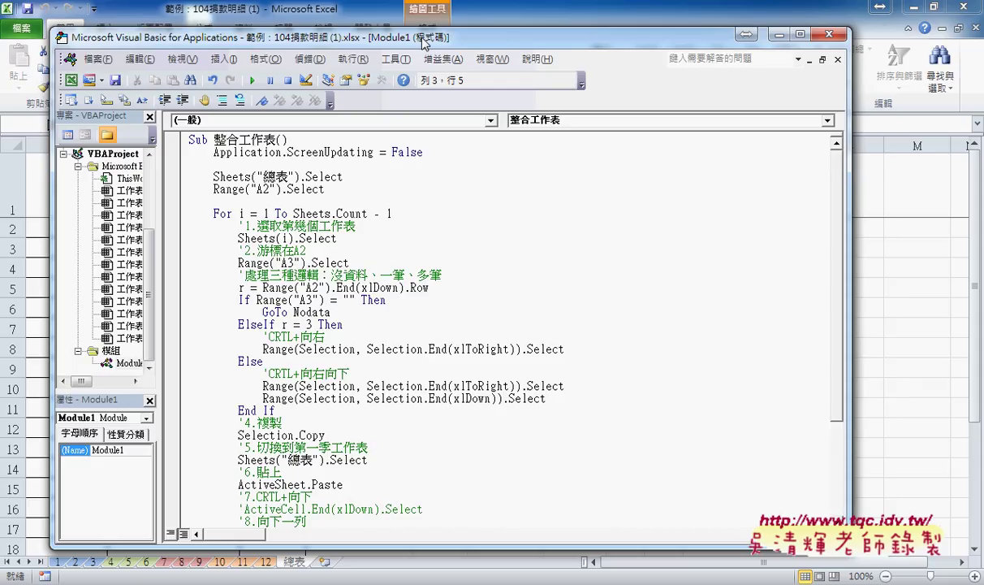
- Move the VBA editor window rightward so 總表's leftmost columns are visible
{"action": "left_click_drag", "start_coordinate": [424, 43], "coordinate": [615, 50]}
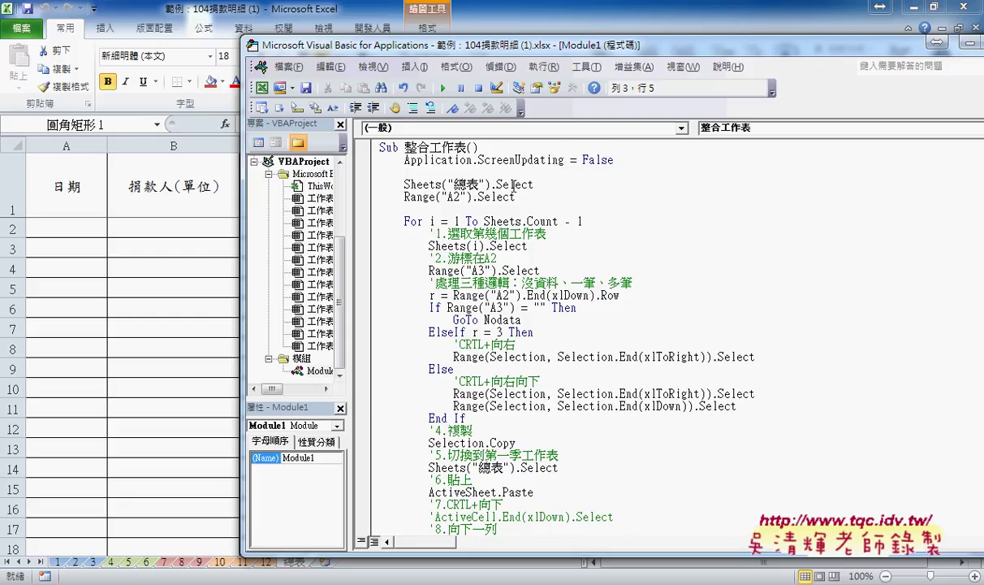
{"action": "mouse_move", "coordinate": [498, 548]}
{"action": "left_mouse_down"}
{"action": "mouse_move", "coordinate": [521, 532]}
{"action": "mouse_move", "coordinate": [521, 507]}
{"action": "left_mouse_up"}
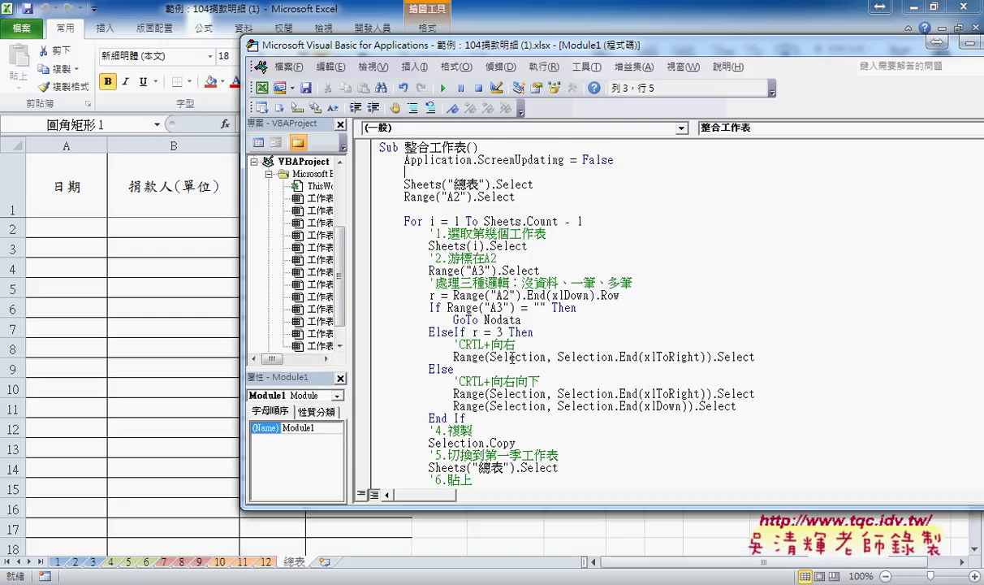
{"action": "double_click", "coordinate": [460, 185]}
{"action": "left_click_drag", "start_coordinate": [530, 185], "coordinate": [382, 185]}
{"action": "left_click", "coordinate": [526, 198]}
{"action": "left_click_drag", "start_coordinate": [526, 197], "coordinate": [394, 197]}
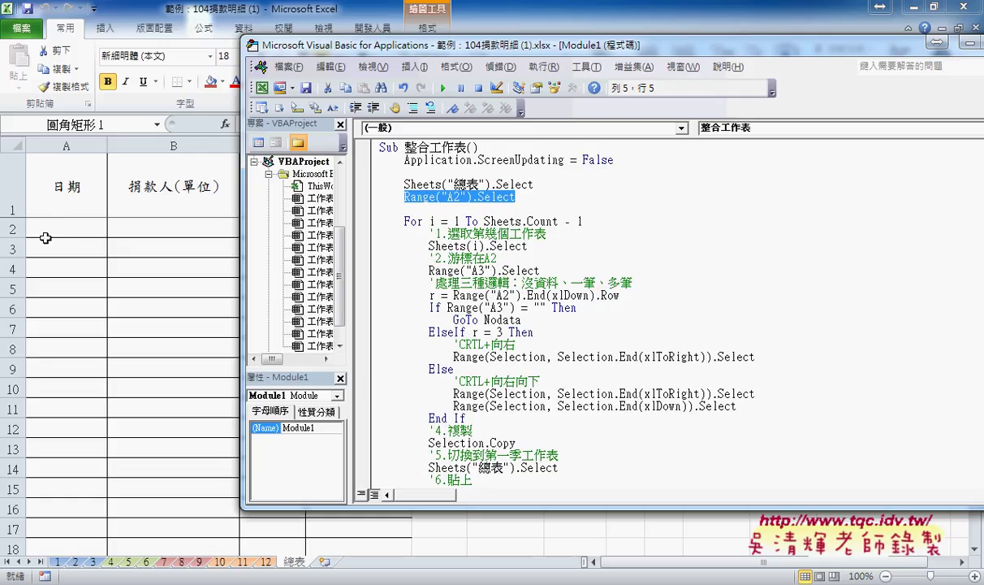
{"action": "left_click", "coordinate": [456, 221]}
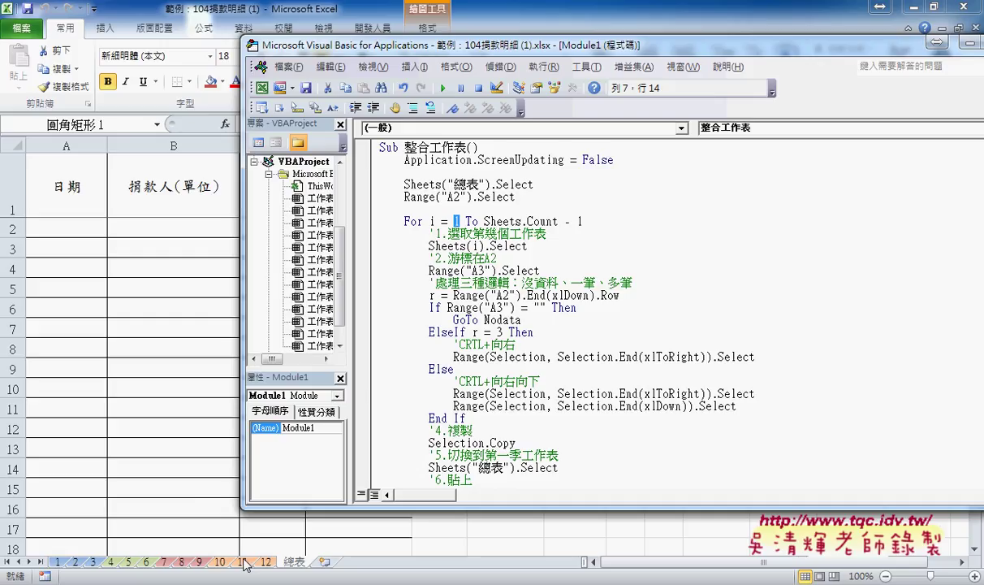
{"action": "left_click_drag", "start_coordinate": [484, 221], "coordinate": [630, 221]}
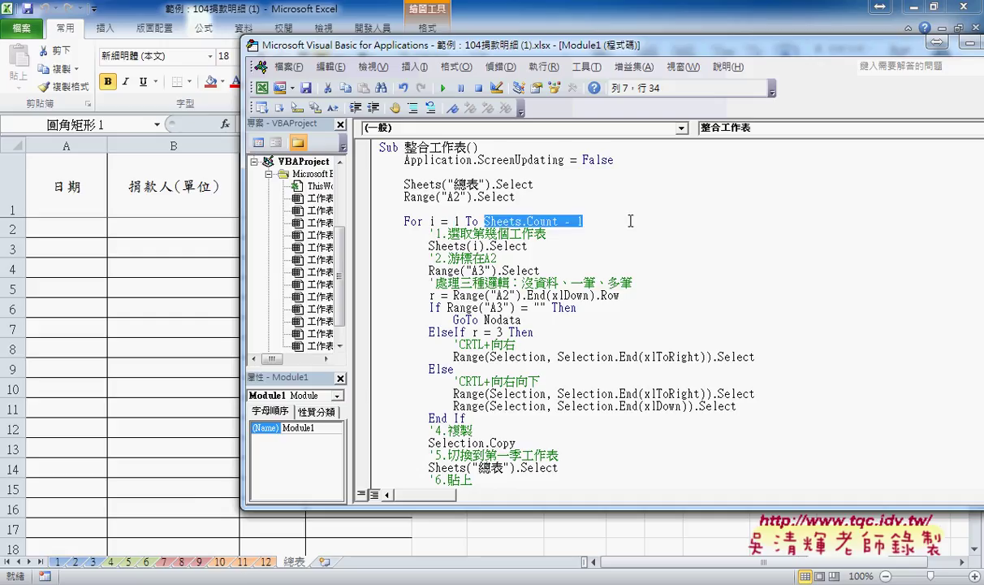
{"action": "type", "text": "12"}
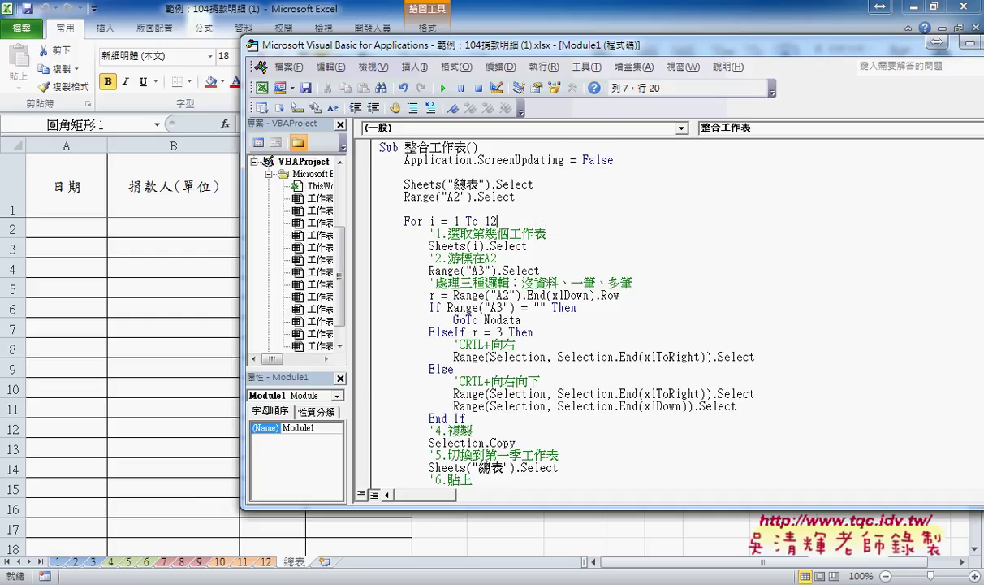
{"action": "key", "text": "ctrl+z"}
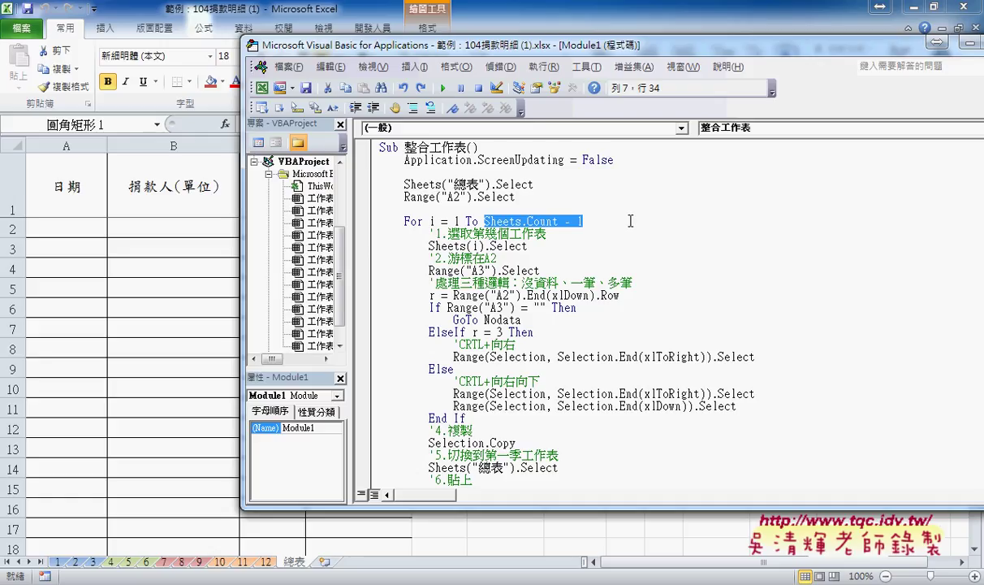
{"action": "left_click", "coordinate": [613, 208]}
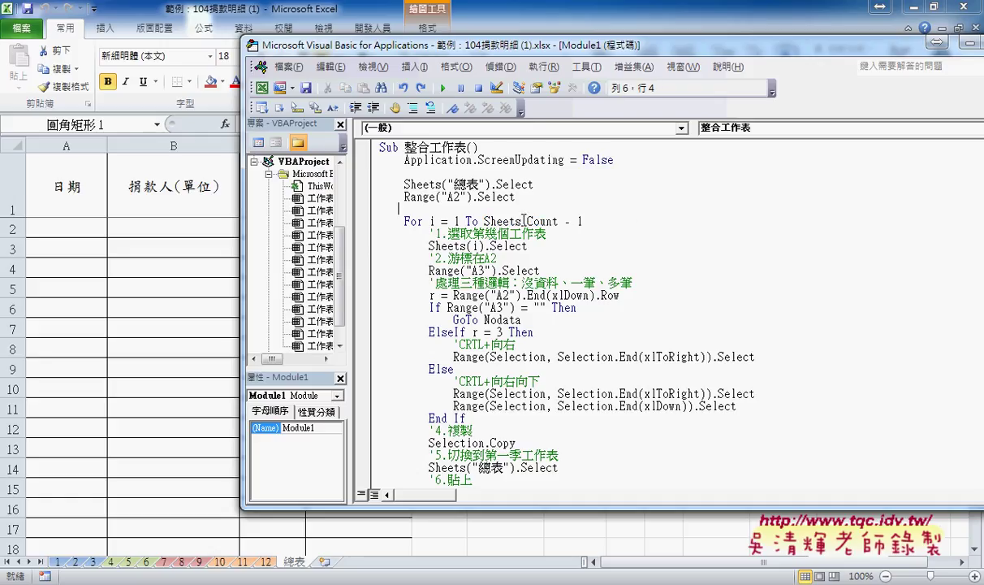
{"action": "left_click_drag", "start_coordinate": [522, 221], "coordinate": [605, 220]}
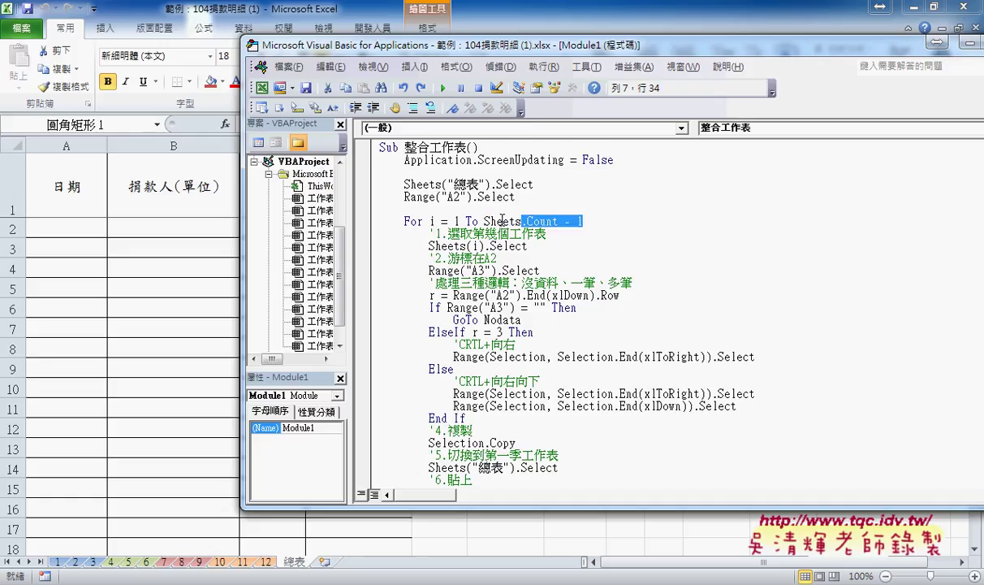
{"action": "type", "text": "."}
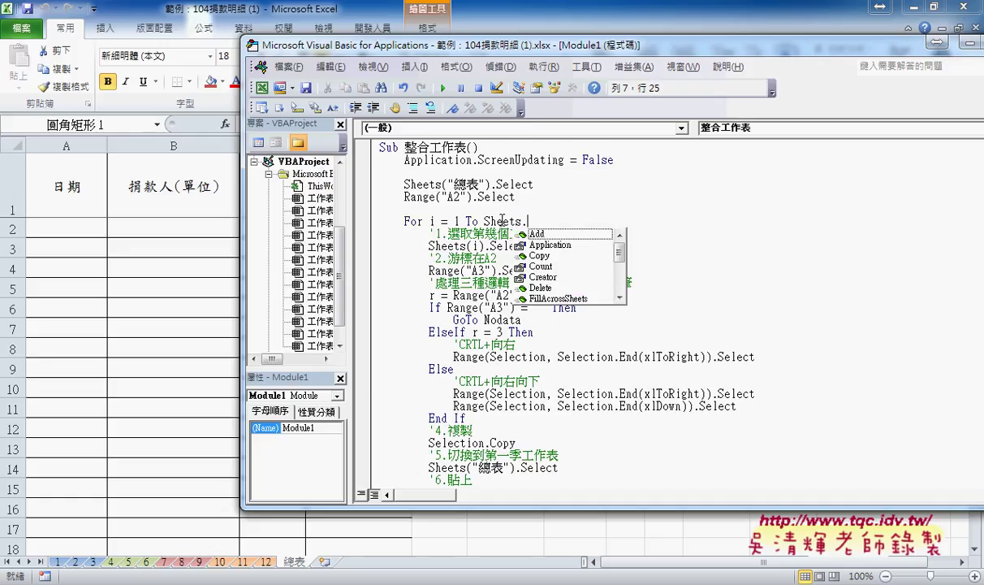
{"action": "type", "text": "cou"}
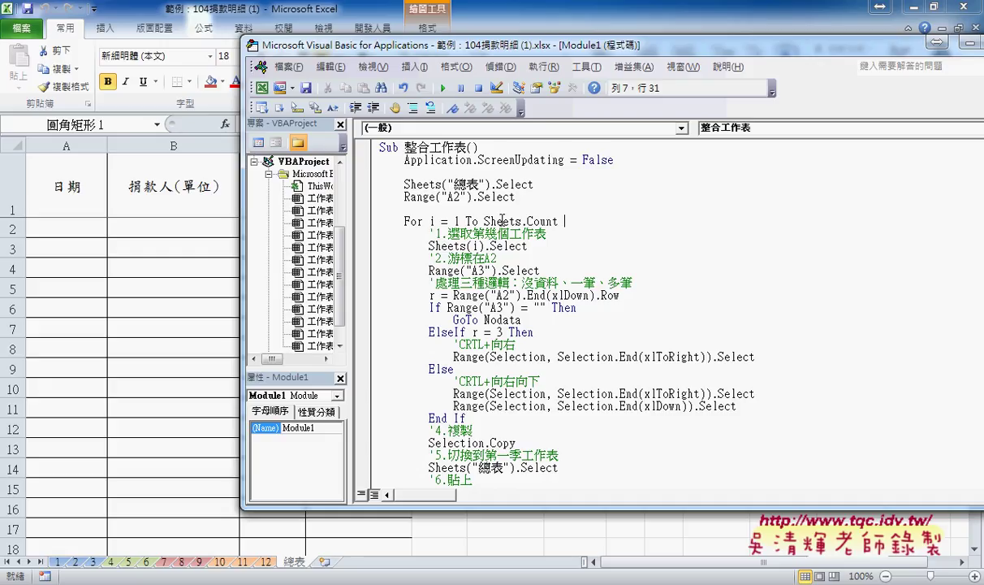
{"action": "type", "text": "-1"}
{"action": "left_click", "coordinate": [512, 273]}
- Point out the Sheets(i).Select and A3 lines, view January sheet 1, then return to the code
{"action": "left_click", "coordinate": [489, 246]}
{"action": "double_click", "coordinate": [475, 246]}
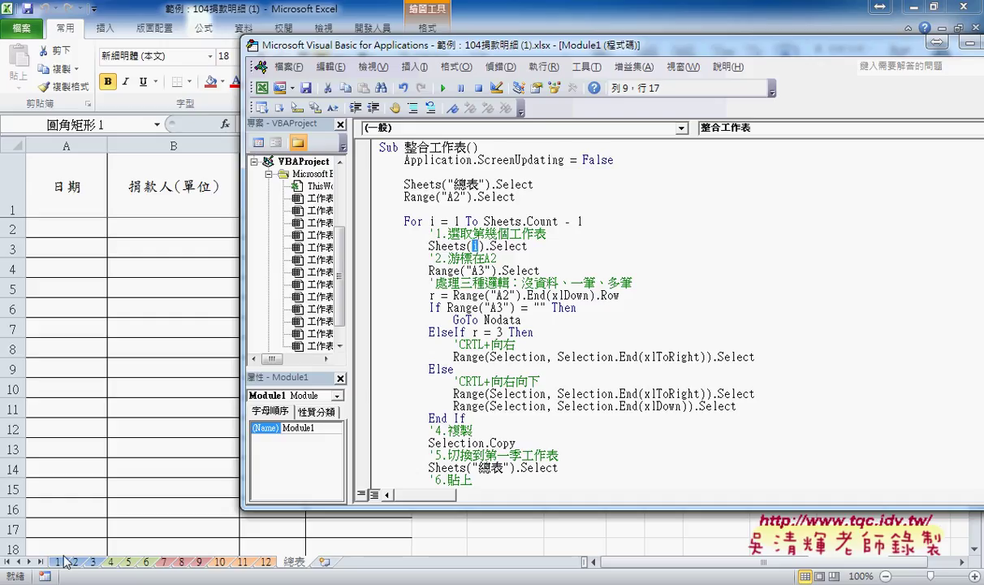
{"action": "left_click_drag", "start_coordinate": [539, 271], "coordinate": [428, 270]}
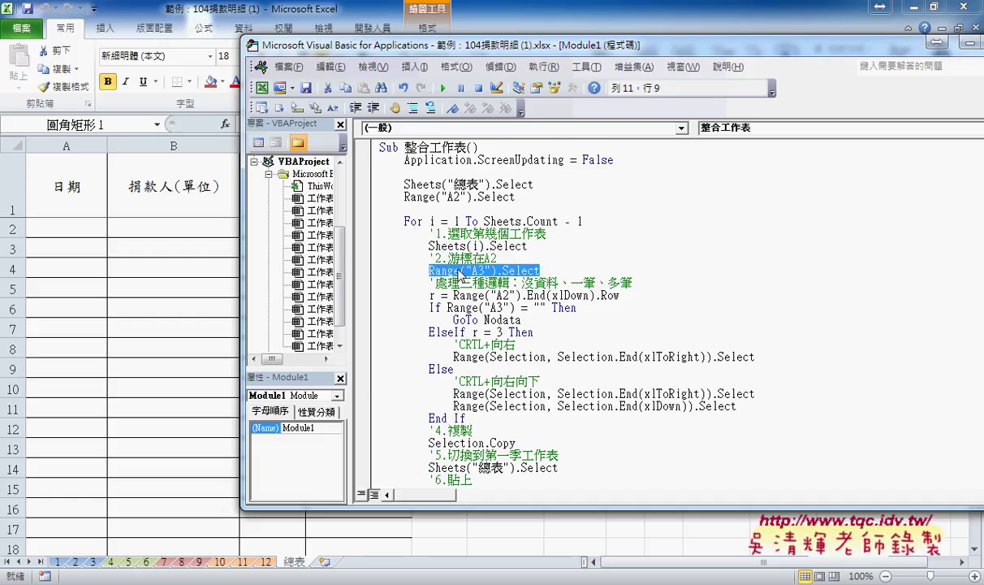
{"action": "left_click", "coordinate": [59, 561]}
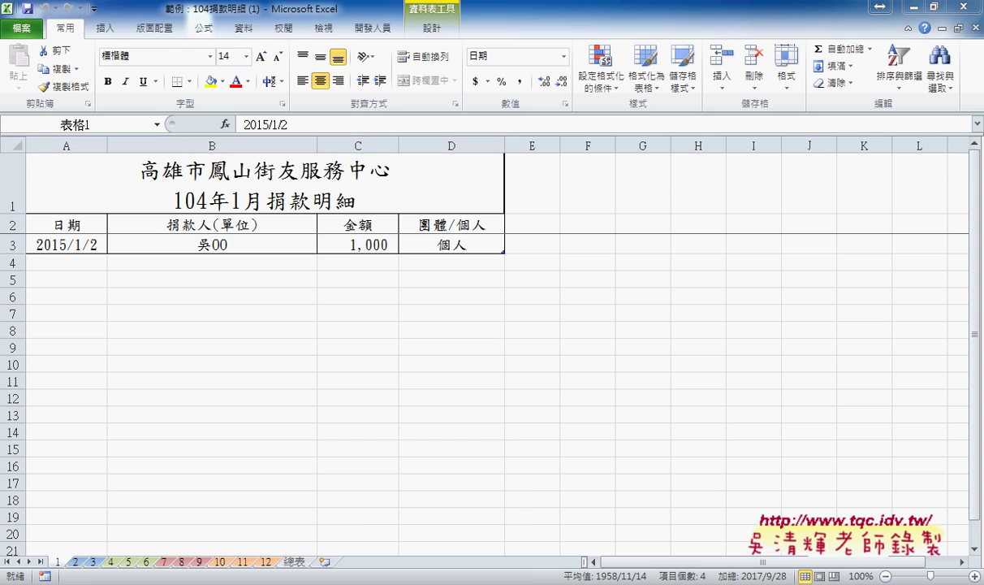
{"action": "mouse_move", "coordinate": [406, 528]}
{"action": "left_click", "coordinate": [154, 528]}
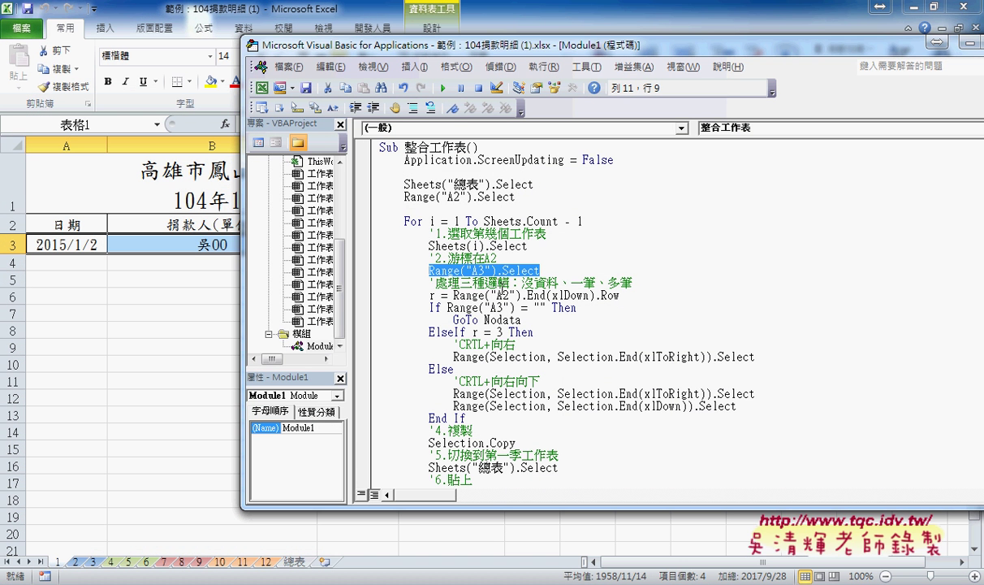
{"action": "scroll", "coordinate": [565, 282], "scroll_direction": "down", "scroll_amount": 2}
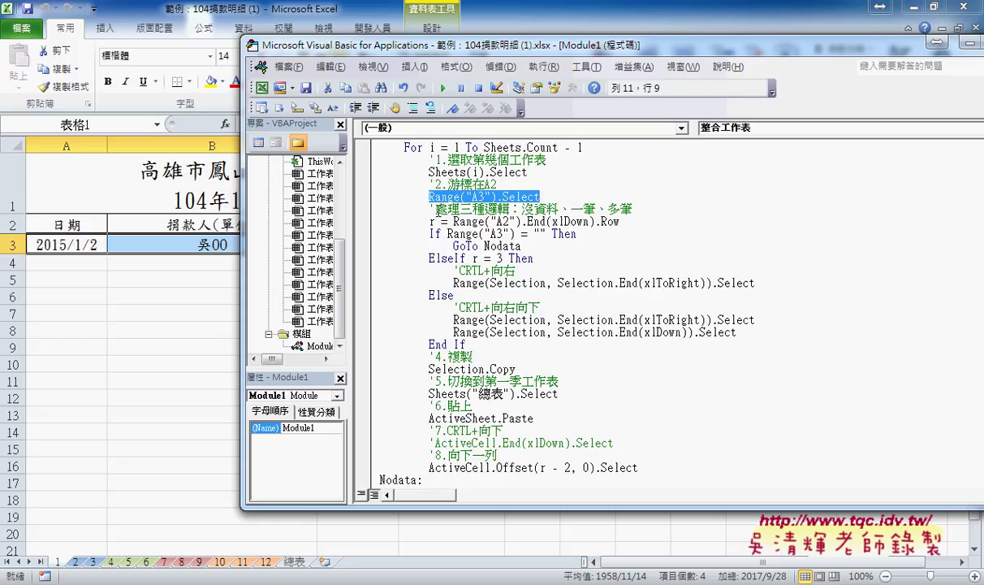
{"action": "left_click_drag", "start_coordinate": [429, 209], "coordinate": [643, 203]}
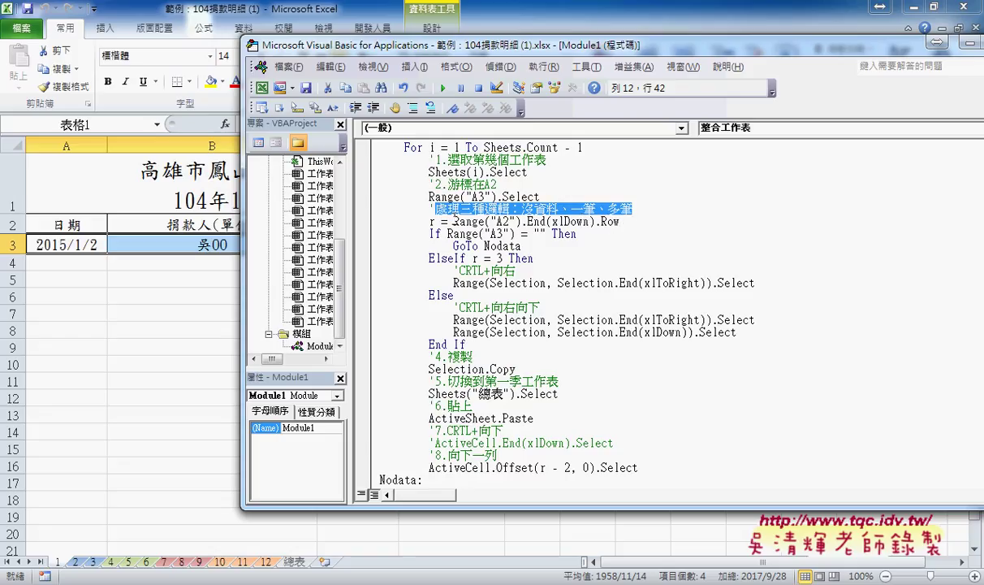
- Highlight the last-data-row expression, then jump from A2 down to January's last date
{"action": "left_click_drag", "start_coordinate": [453, 221], "coordinate": [627, 221]}
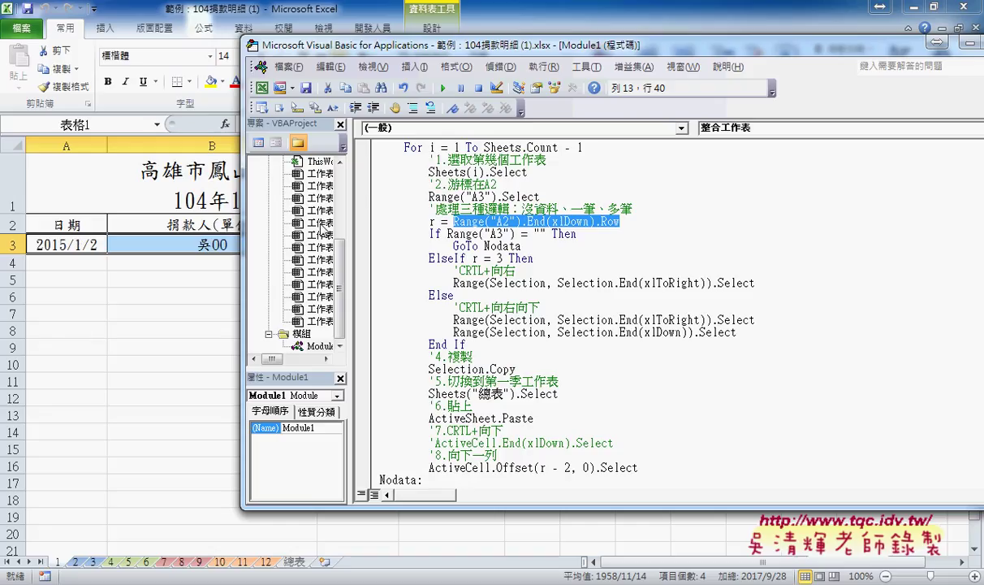
{"action": "left_click", "coordinate": [74, 224]}
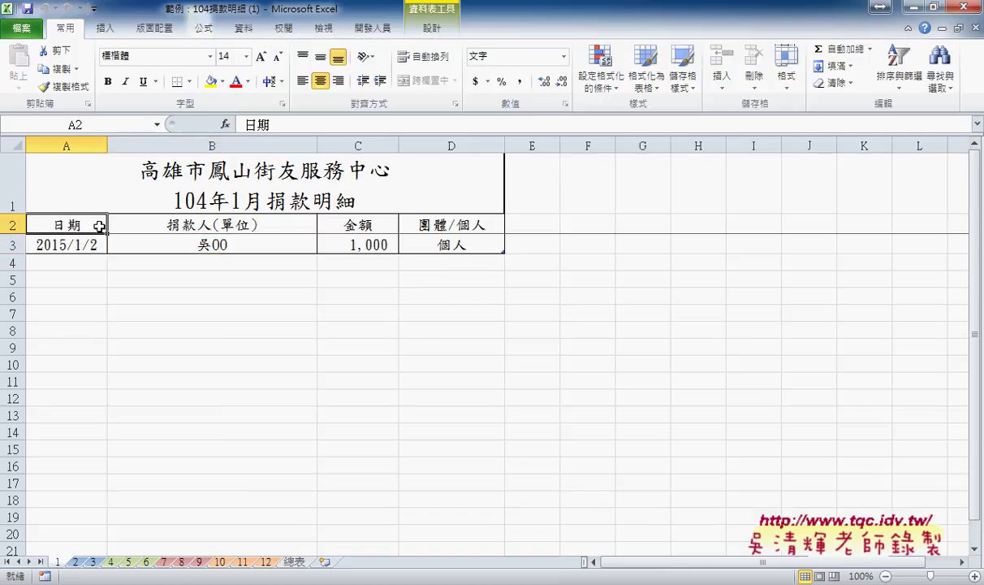
{"action": "key", "text": "Down"}
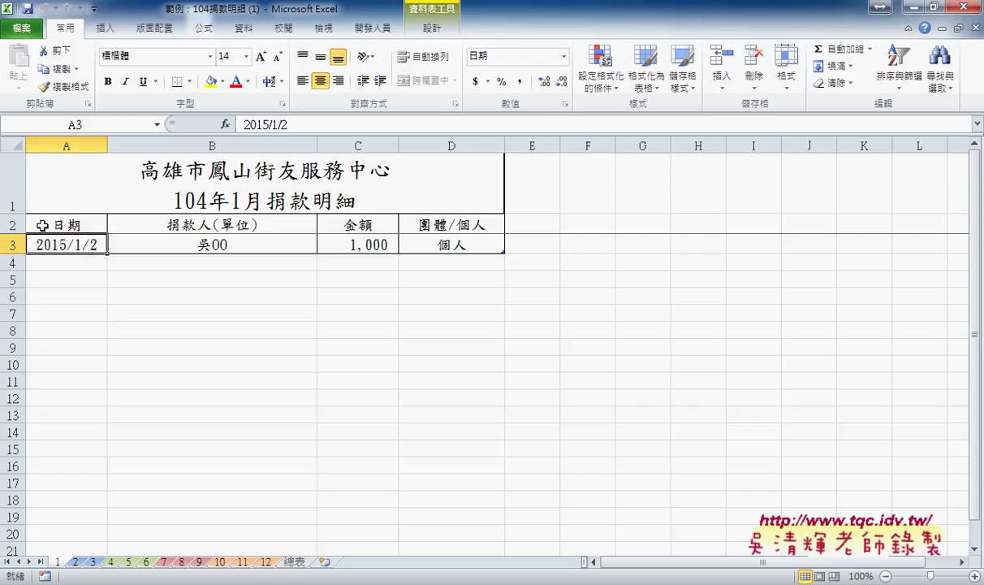
{"action": "left_click", "coordinate": [49, 224]}
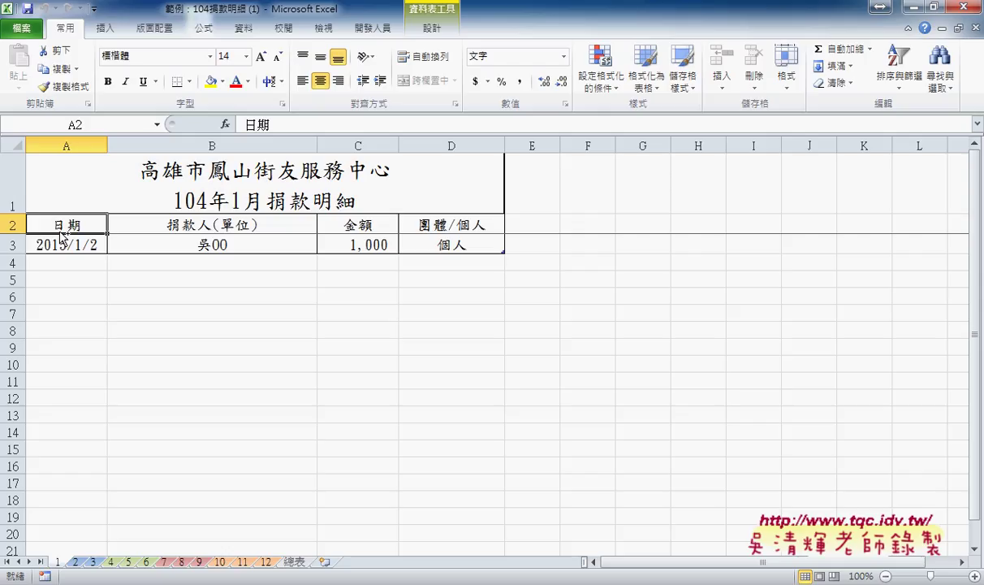
{"action": "key", "text": "Down"}
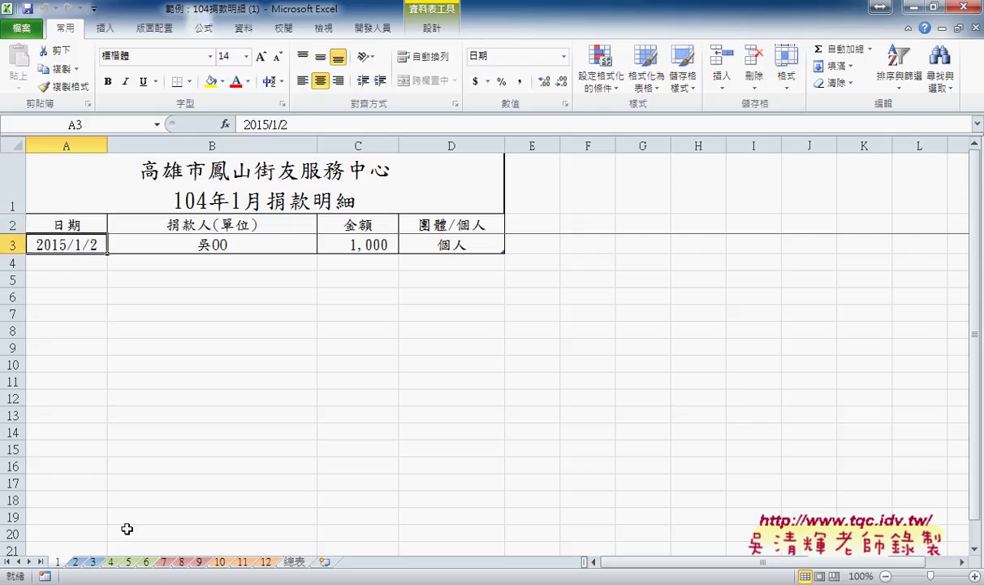
- On March sheet 3, jump from the 日期 header down to the last entry in A4
{"action": "left_click", "coordinate": [92, 561]}
{"action": "left_click", "coordinate": [68, 224]}
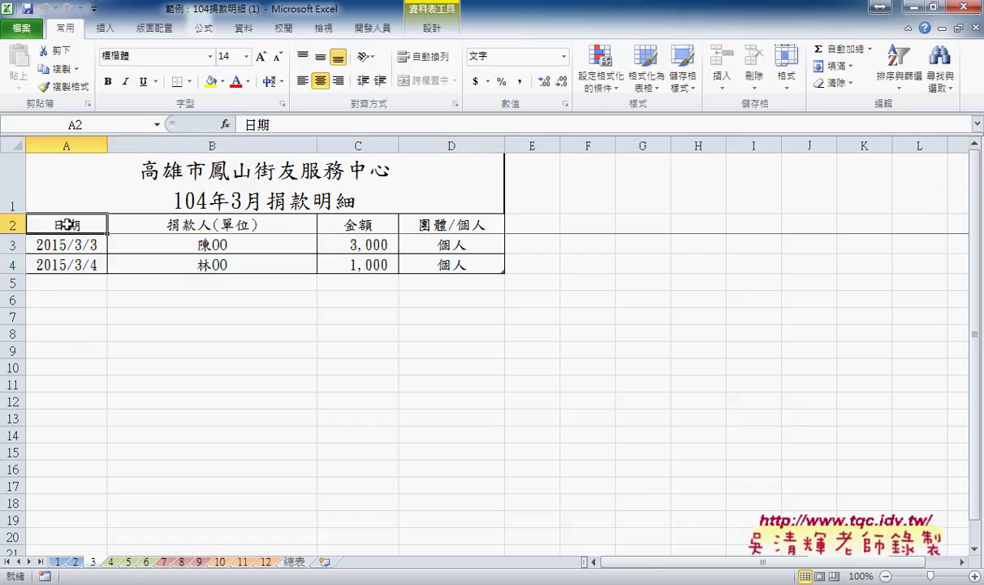
{"action": "key", "text": "Down"}
{"action": "key", "text": "Down"}
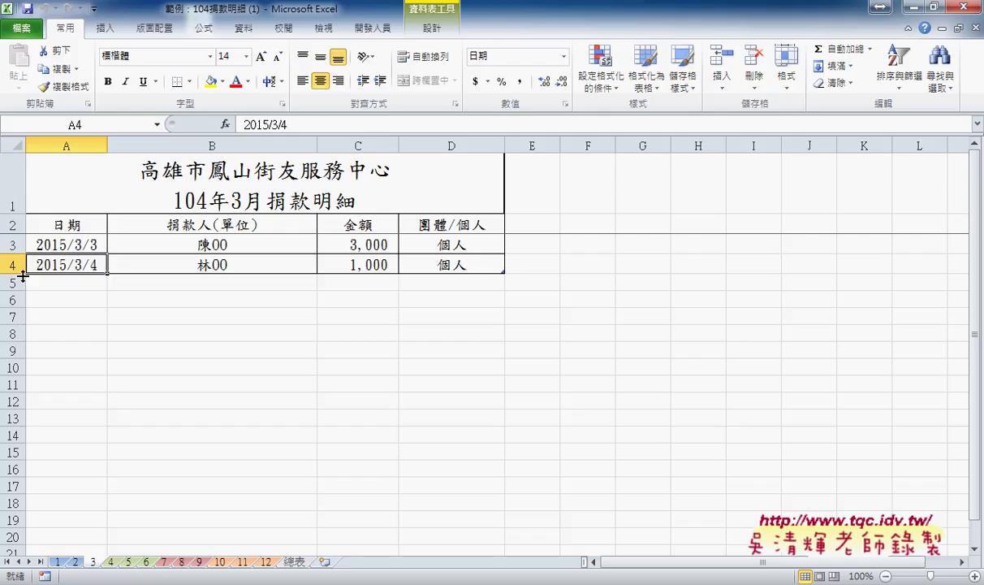
- Delete the January donation record in row 3 of sheet 1
{"action": "left_click", "coordinate": [58, 561]}
{"action": "left_click_drag", "start_coordinate": [122, 245], "coordinate": [455, 239]}
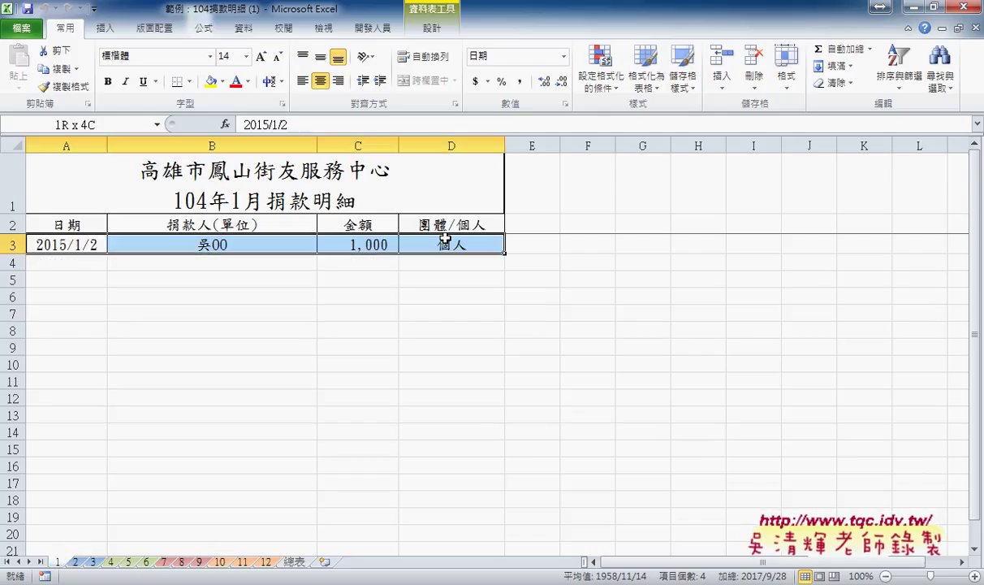
{"action": "key", "text": "Delete"}
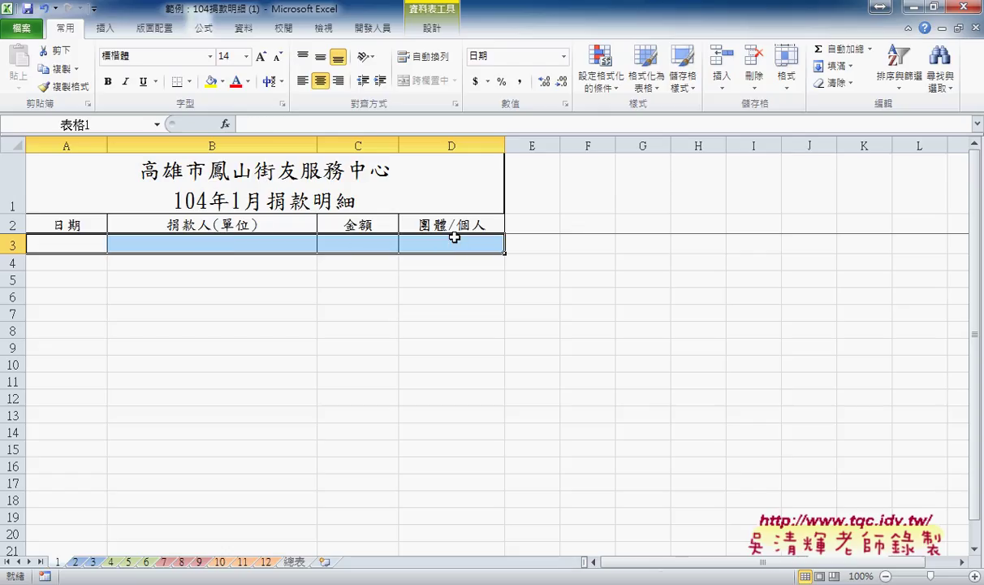
- Jump down from the 日期 header to row 1048576 on the empty sheet, then back to the top
{"action": "left_click", "coordinate": [54, 225]}
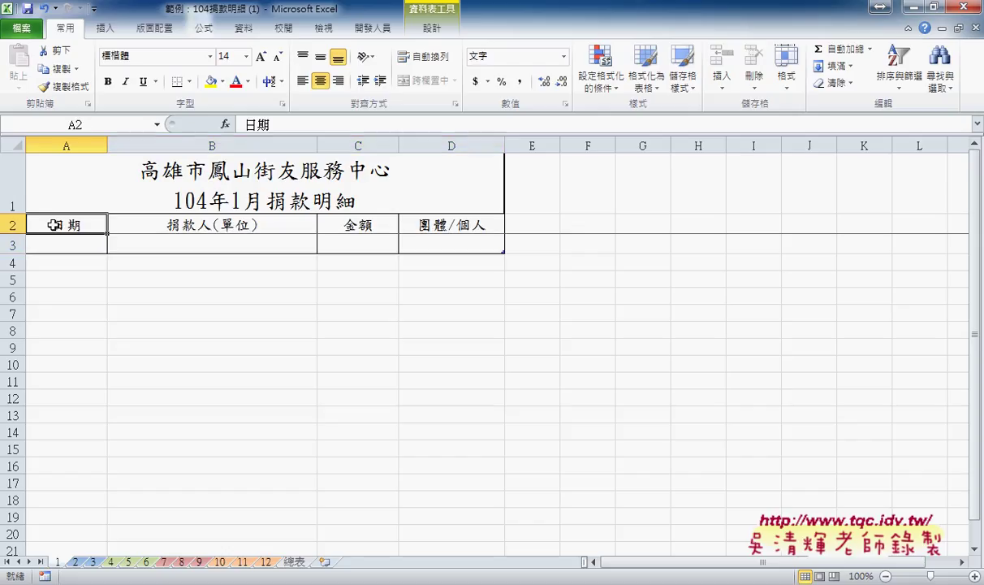
{"action": "key", "text": "Down"}
{"action": "key", "text": "ctrl+Down"}
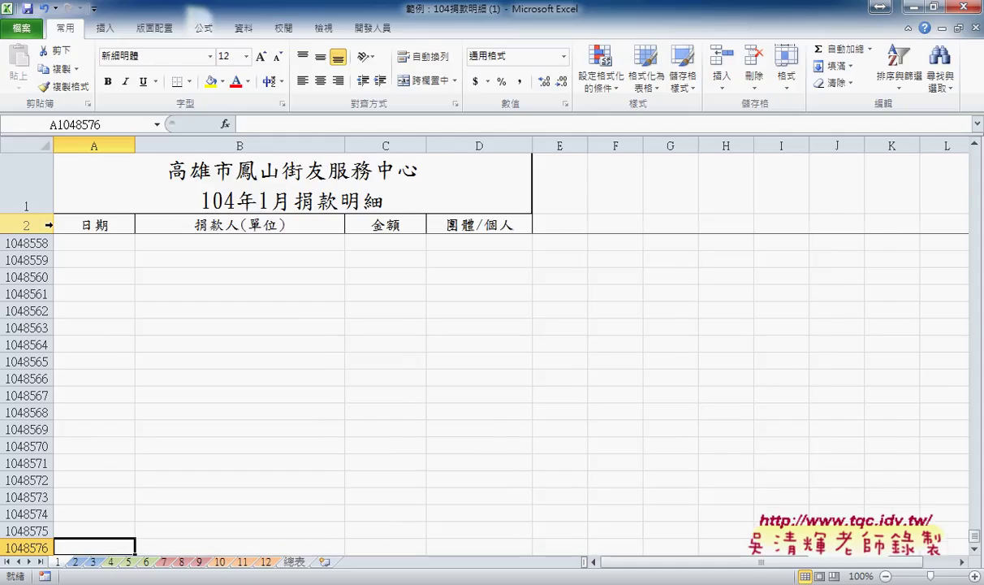
{"action": "key", "text": "ctrl+Home"}
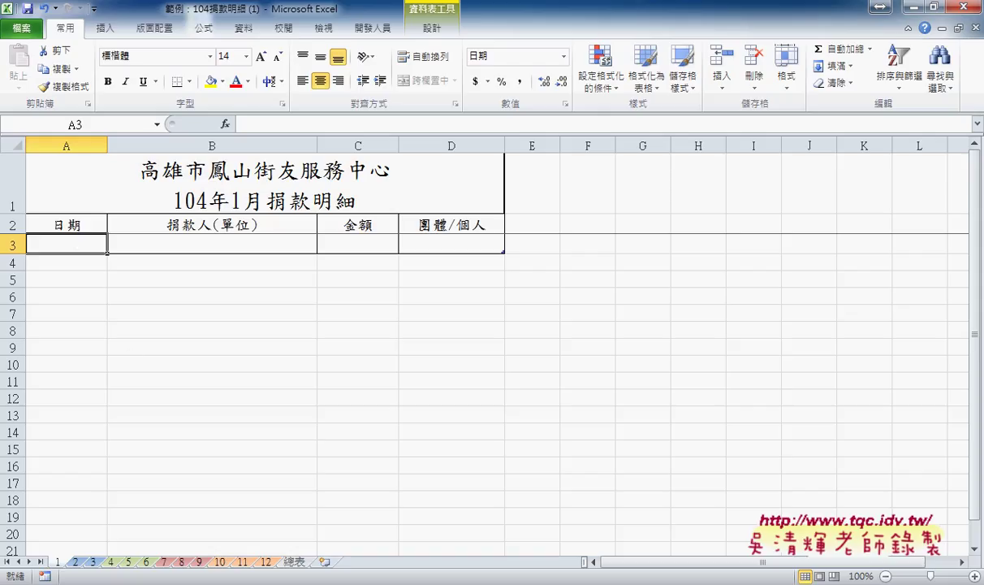
- Bring back the macro code and mark the Range("A3") = "" condition
{"action": "mouse_move", "coordinate": [266, 581]}
{"action": "left_click", "coordinate": [125, 553]}
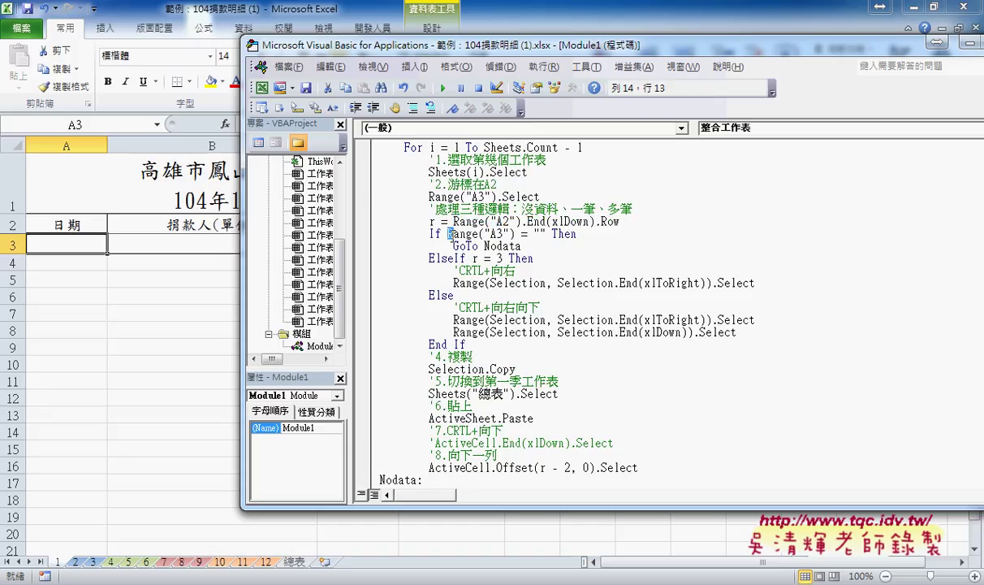
{"action": "left_click_drag", "start_coordinate": [448, 234], "coordinate": [549, 235]}
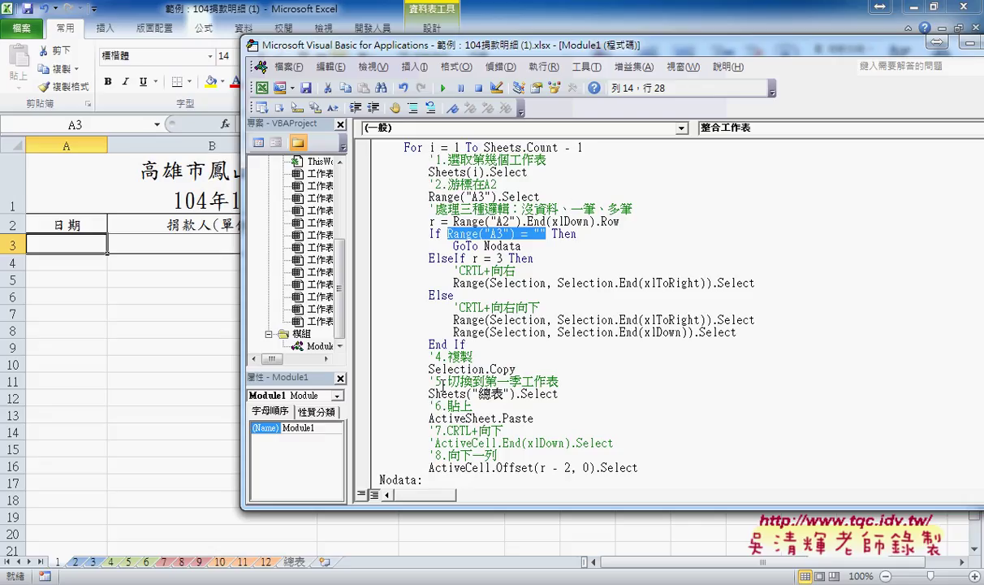
- Annotate how GoTo Nodata jumps to the Nodata label before Next, then clear the annotations
{"action": "scroll", "coordinate": [490, 380], "scroll_direction": "down", "scroll_amount": 2}
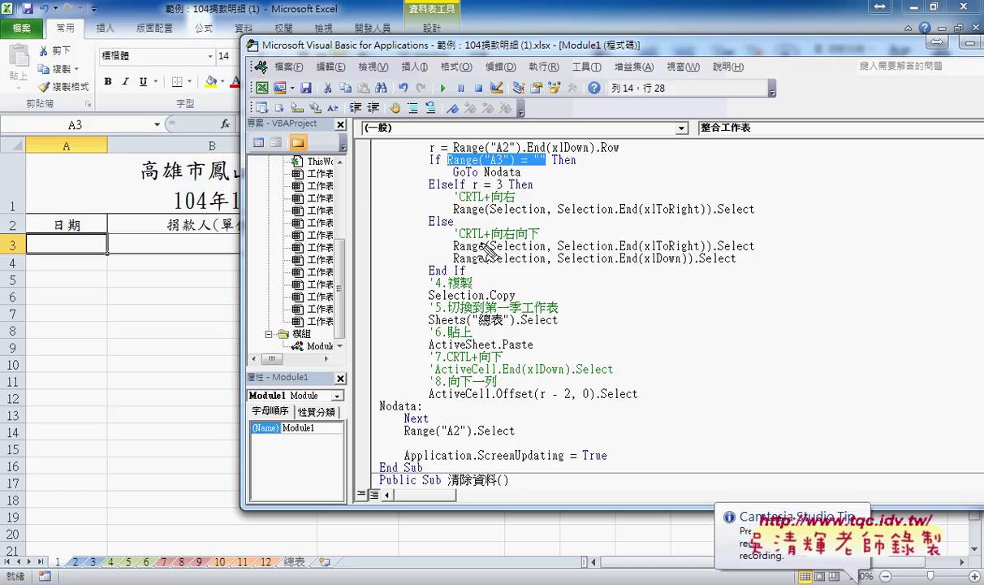
{"action": "left_click_drag", "start_coordinate": [453, 178], "coordinate": [480, 179]}
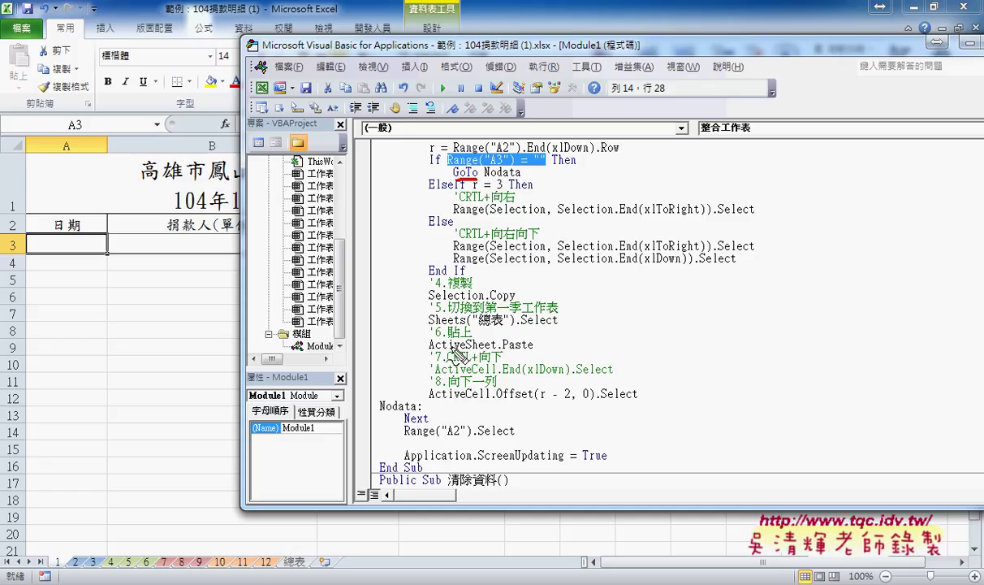
{"action": "left_click_drag", "start_coordinate": [379, 413], "coordinate": [416, 415]}
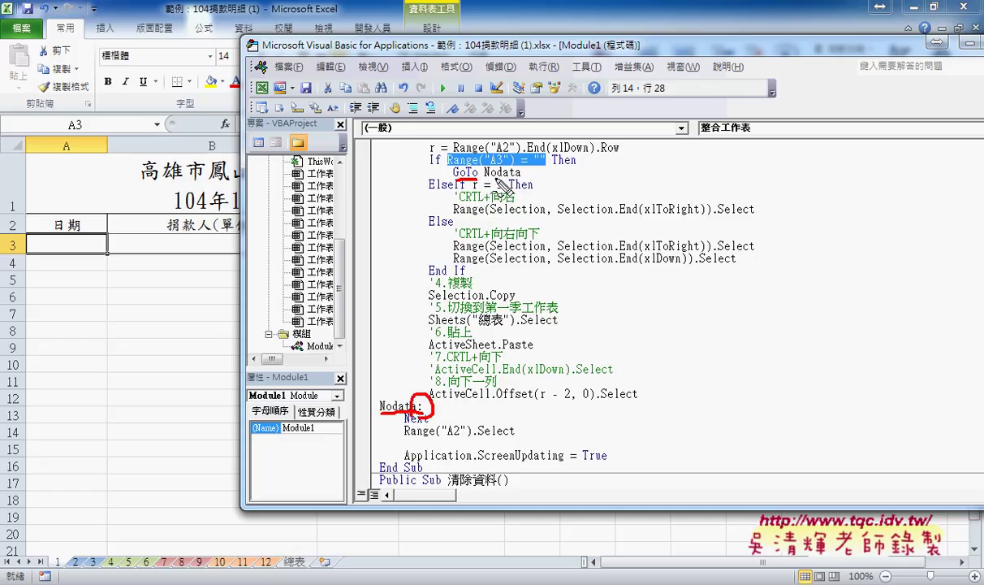
{"action": "left_click_drag", "start_coordinate": [485, 178], "coordinate": [520, 178]}
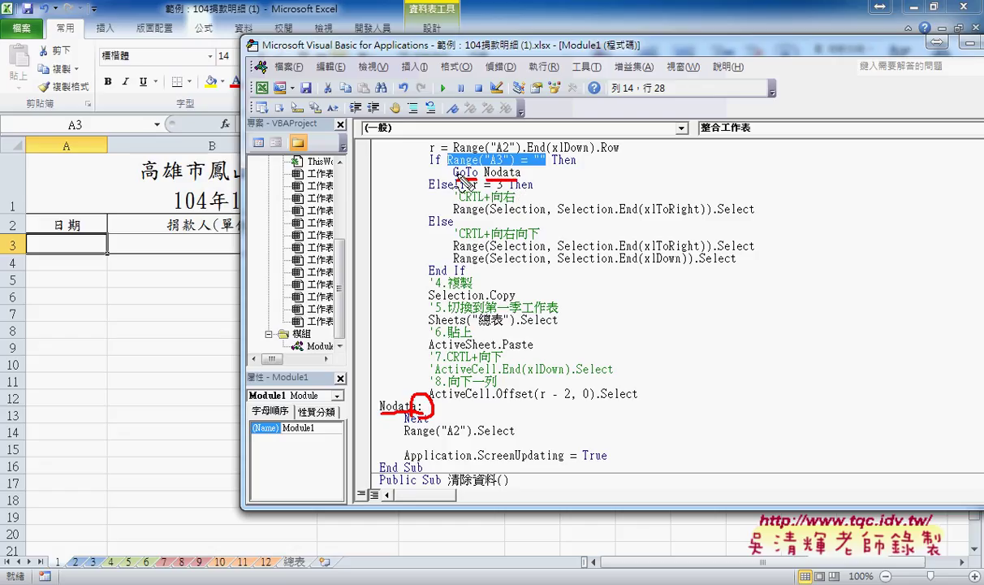
{"action": "left_click_drag", "start_coordinate": [455, 172], "coordinate": [362, 429]}
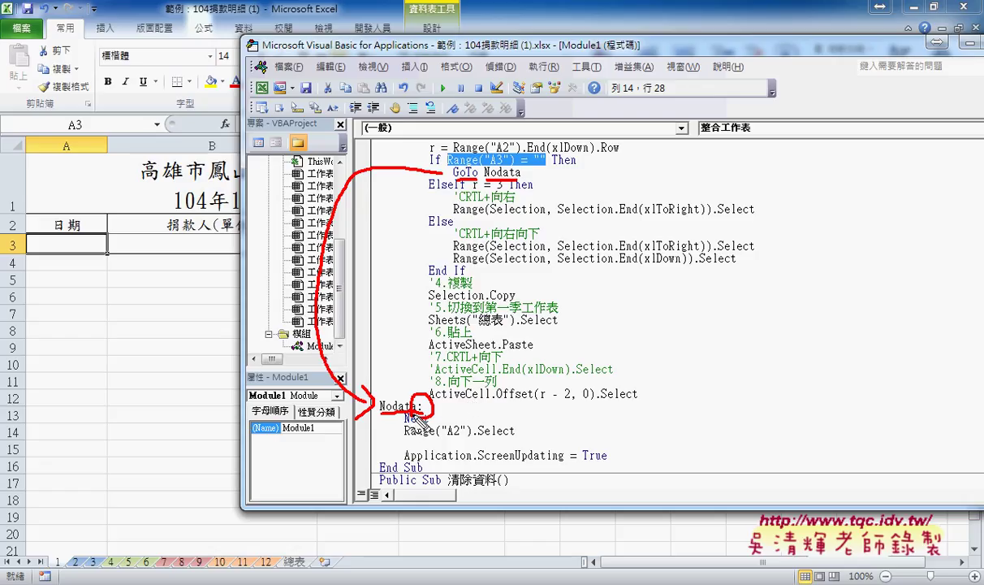
{"action": "left_click_drag", "start_coordinate": [405, 425], "coordinate": [429, 425]}
{"action": "left_click_drag", "start_coordinate": [404, 429], "coordinate": [407, 166]}
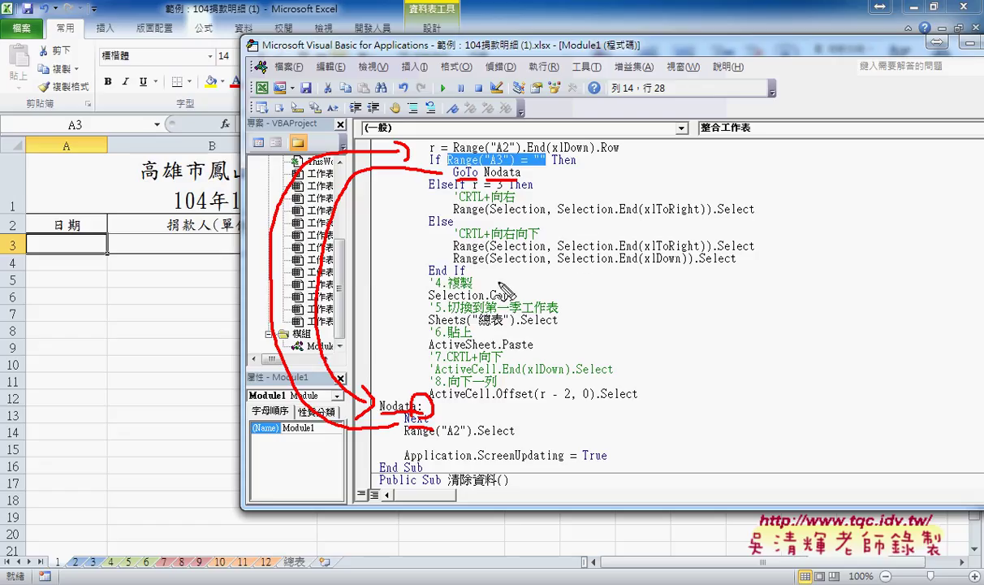
{"action": "key", "text": "Escape"}
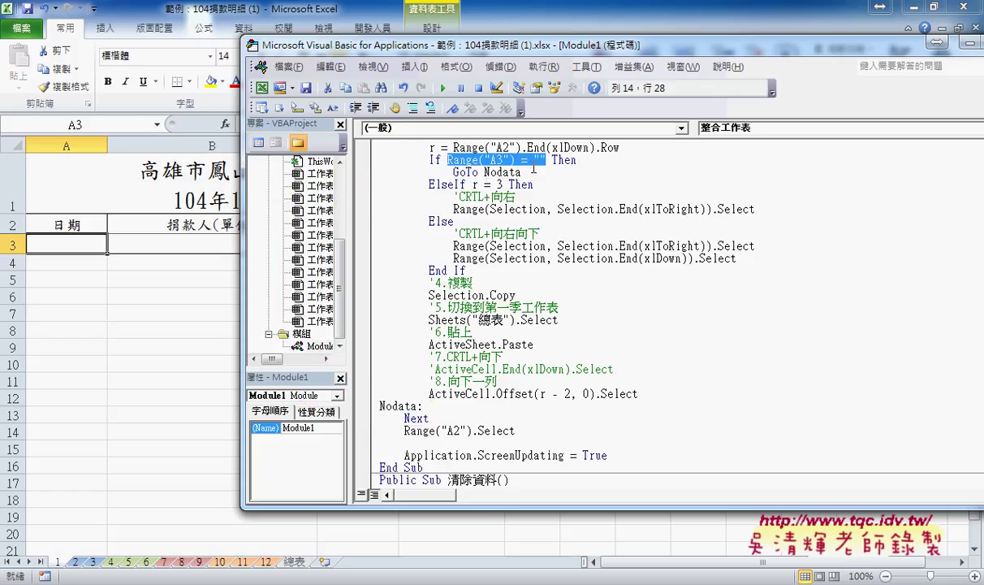
- Pick out the 3 in ElseIf r = 3 and view February sheet 2's single row at A3
{"action": "left_click", "coordinate": [460, 185]}
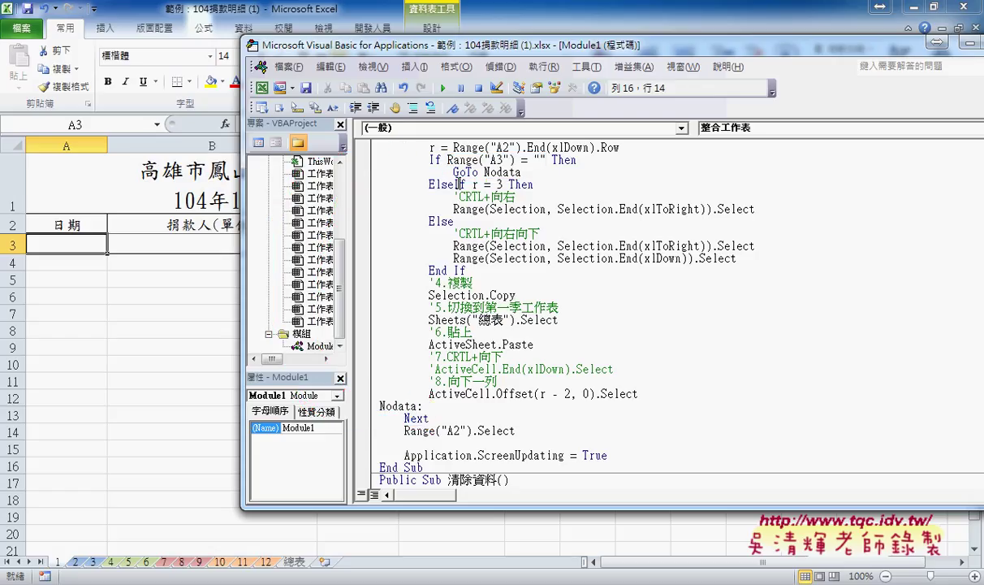
{"action": "double_click", "coordinate": [498, 184]}
{"action": "left_click", "coordinate": [75, 562]}
{"action": "left_click", "coordinate": [71, 221]}
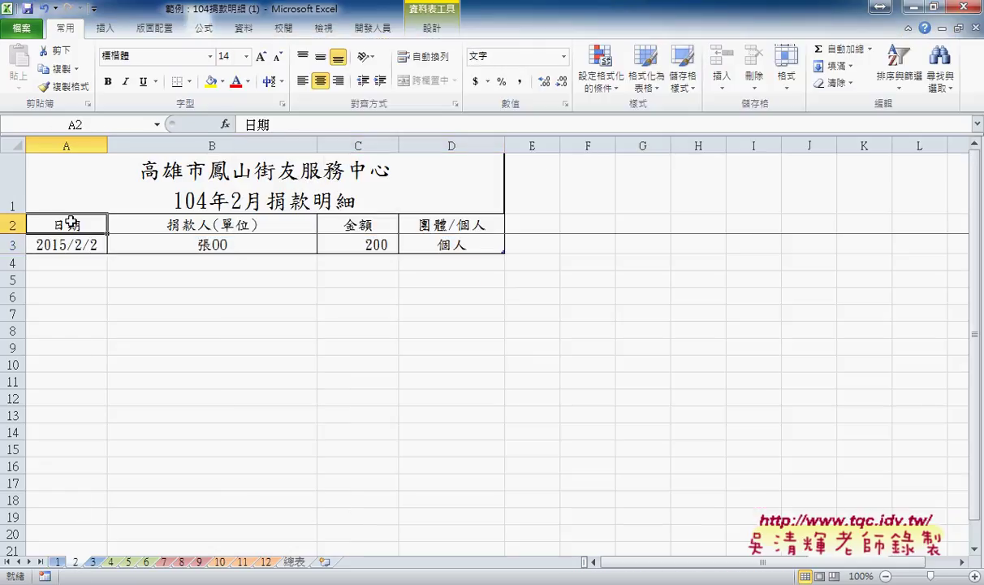
{"action": "key", "text": "Down"}
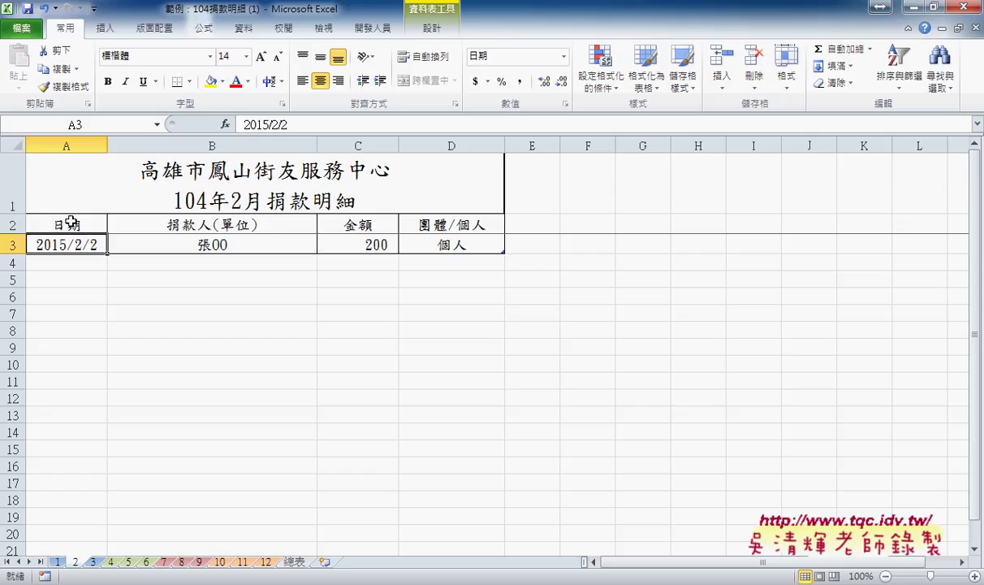
{"action": "left_click", "coordinate": [156, 526]}
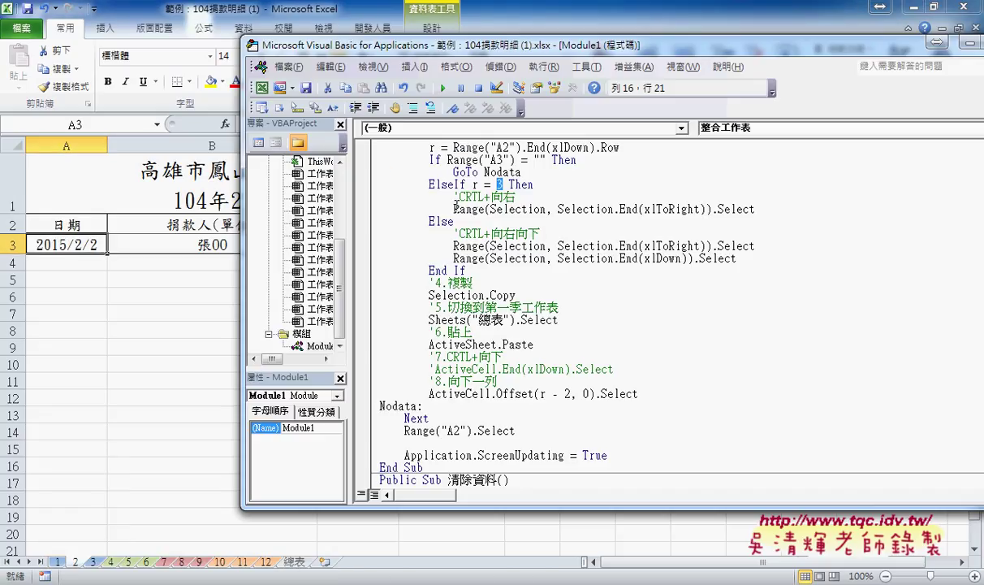
- Review the copy logic: single-row copy, extend right and down, Copy, Paste, and Offset(r - 2, 0)
{"action": "left_click_drag", "start_coordinate": [453, 209], "coordinate": [774, 207]}
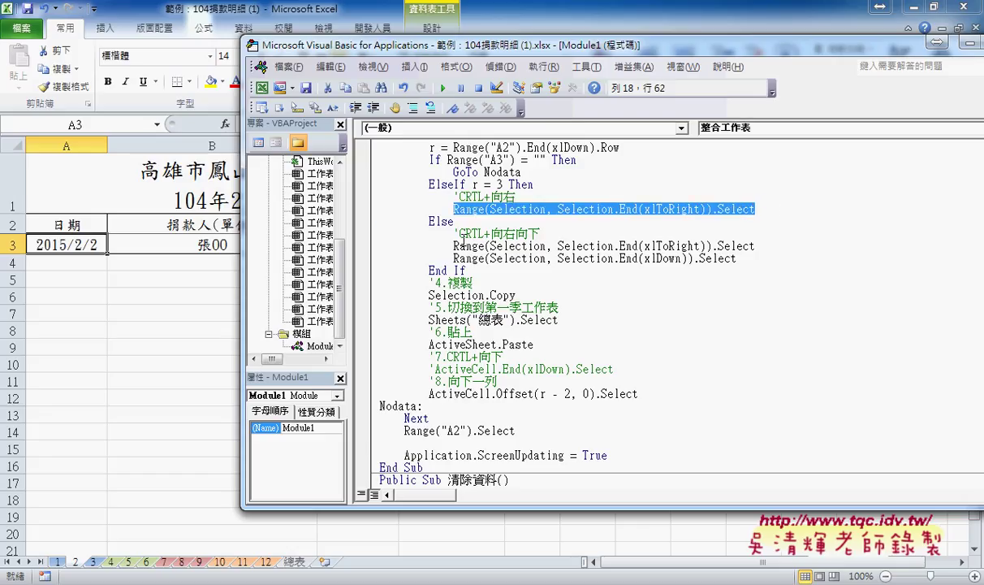
{"action": "left_click", "coordinate": [454, 233]}
{"action": "left_click_drag", "start_coordinate": [454, 244], "coordinate": [762, 256]}
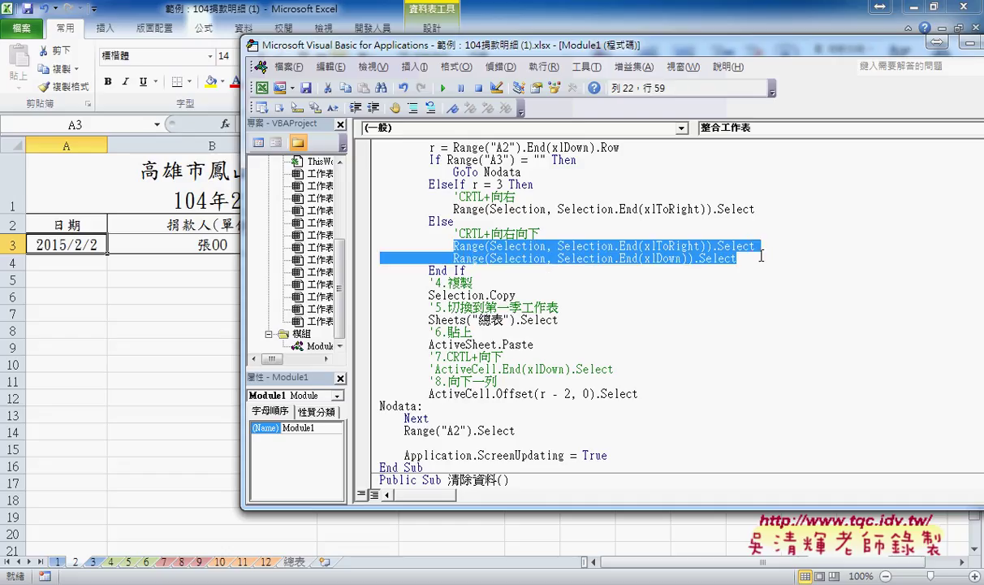
{"action": "left_click", "coordinate": [460, 295]}
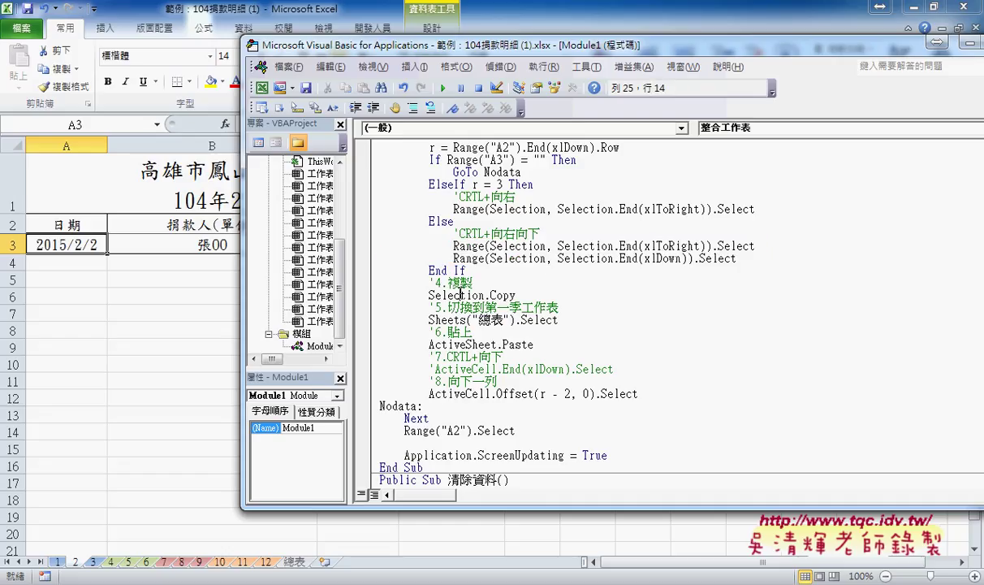
{"action": "left_click", "coordinate": [479, 341]}
{"action": "left_click", "coordinate": [476, 372]}
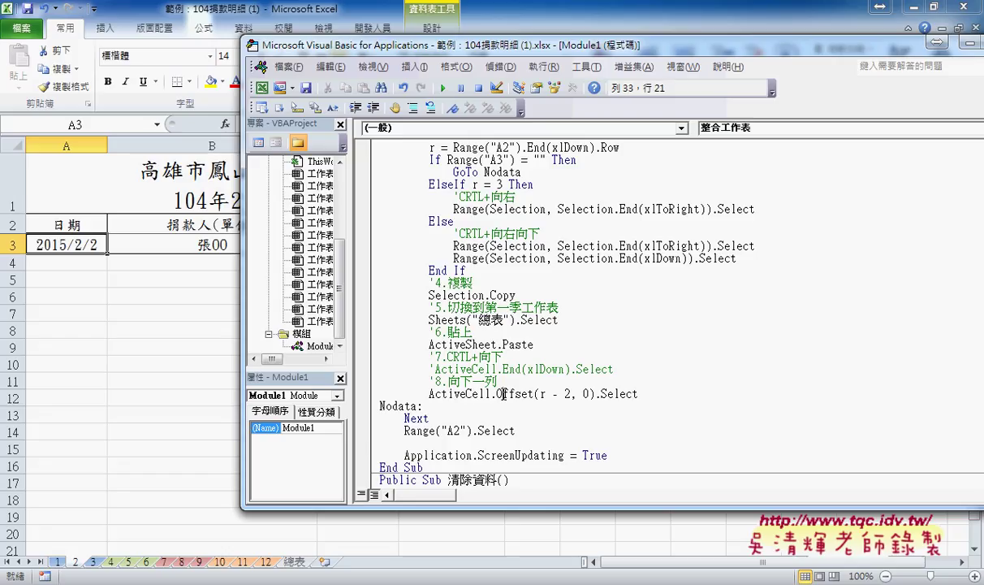
{"action": "double_click", "coordinate": [543, 394]}
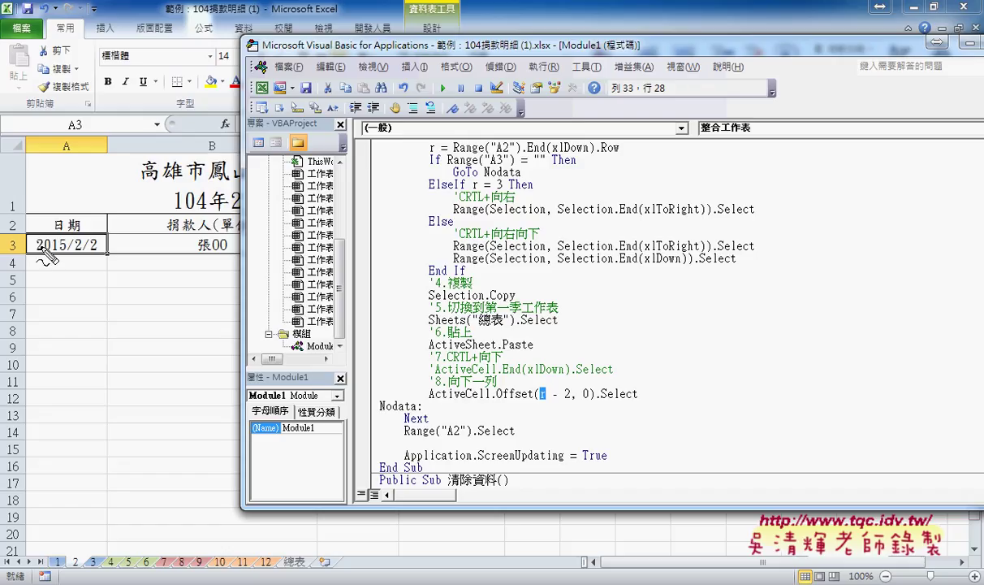
{"action": "left_click_drag", "start_coordinate": [18, 236], "coordinate": [78, 228]}
{"action": "left_click_drag", "start_coordinate": [13, 151], "coordinate": [81, 146]}
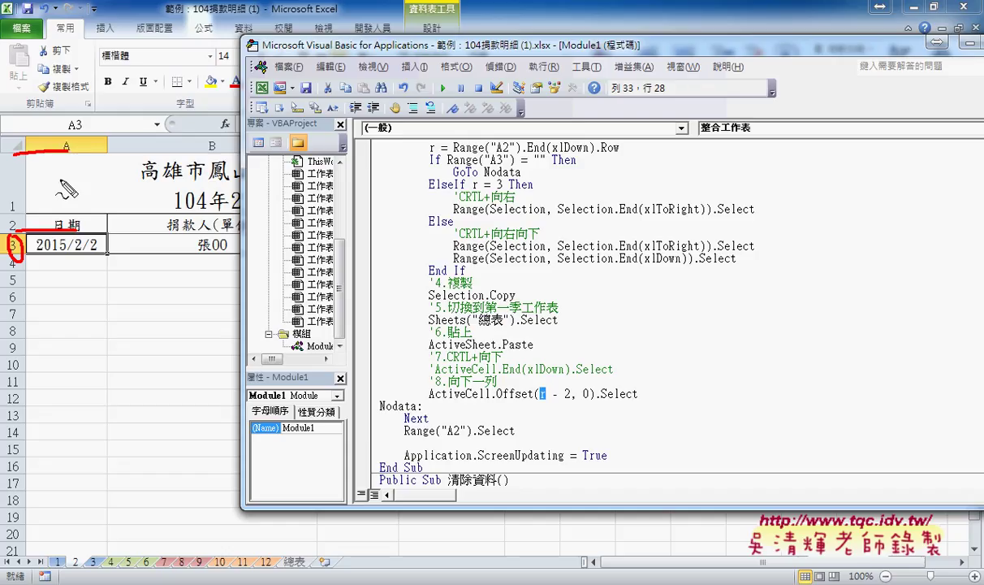
{"action": "left_click_drag", "start_coordinate": [49, 181], "coordinate": [75, 196]}
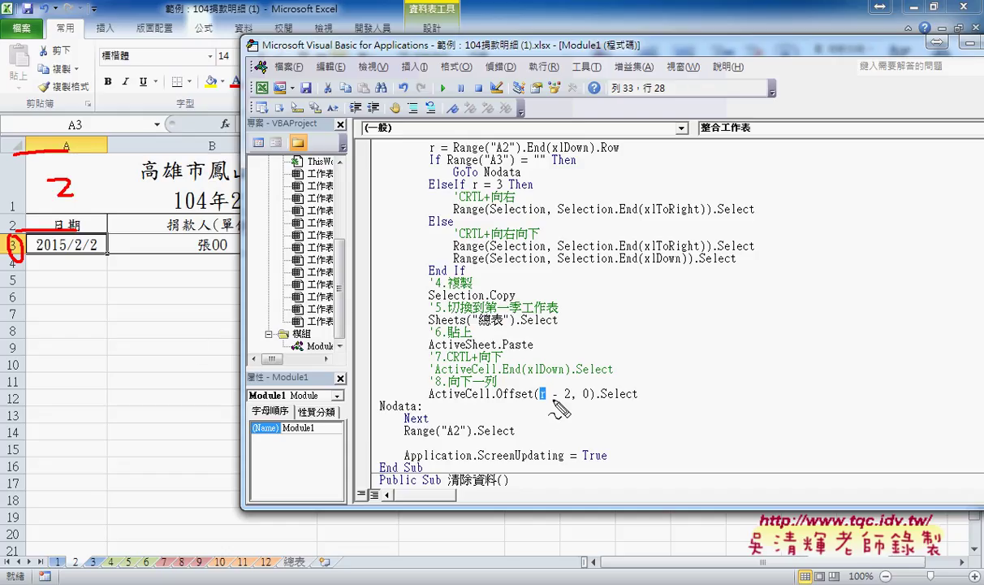
{"action": "left_click_drag", "start_coordinate": [553, 399], "coordinate": [563, 399]}
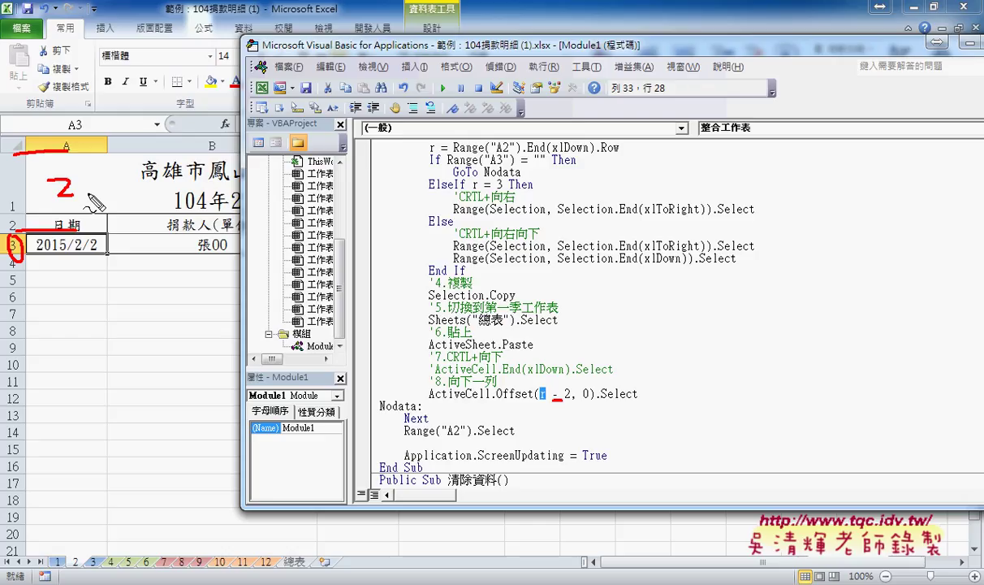
{"action": "key", "text": "Escape"}
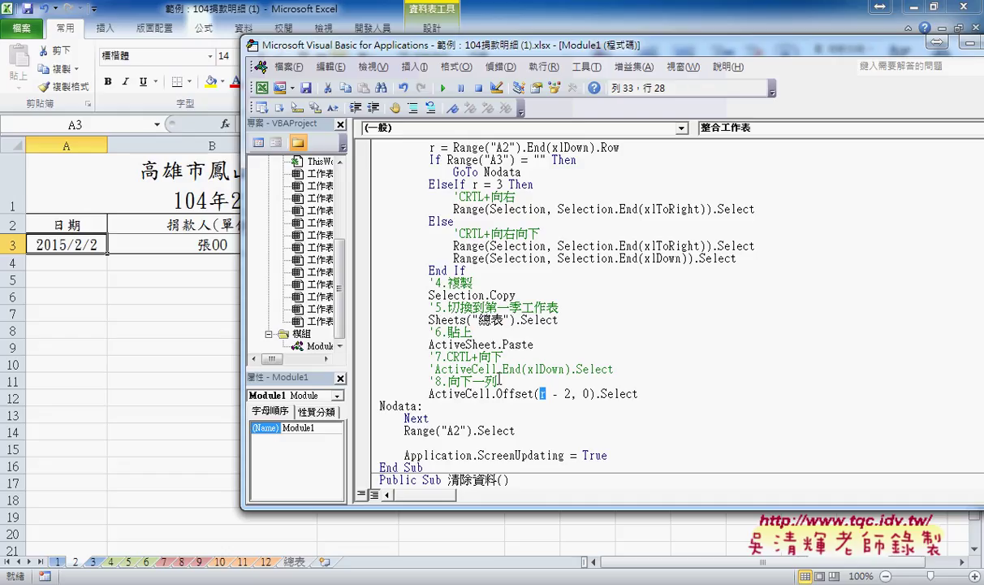
- Set a breakpoint on the Offset line, then run 整合工作表 from 總表 until it pauses there
{"action": "left_click", "coordinate": [362, 393]}
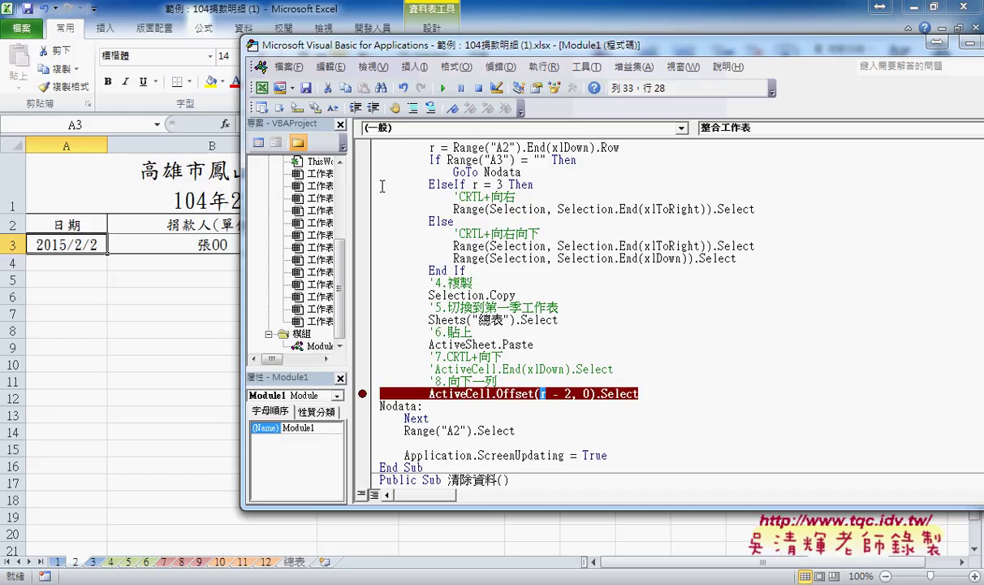
{"action": "left_click", "coordinate": [293, 560]}
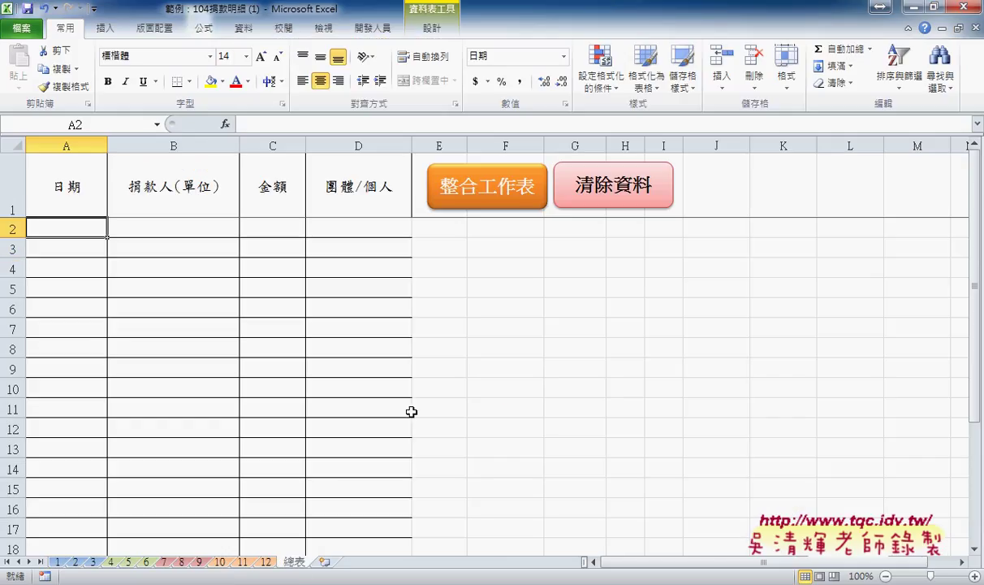
{"action": "left_click", "coordinate": [505, 199]}
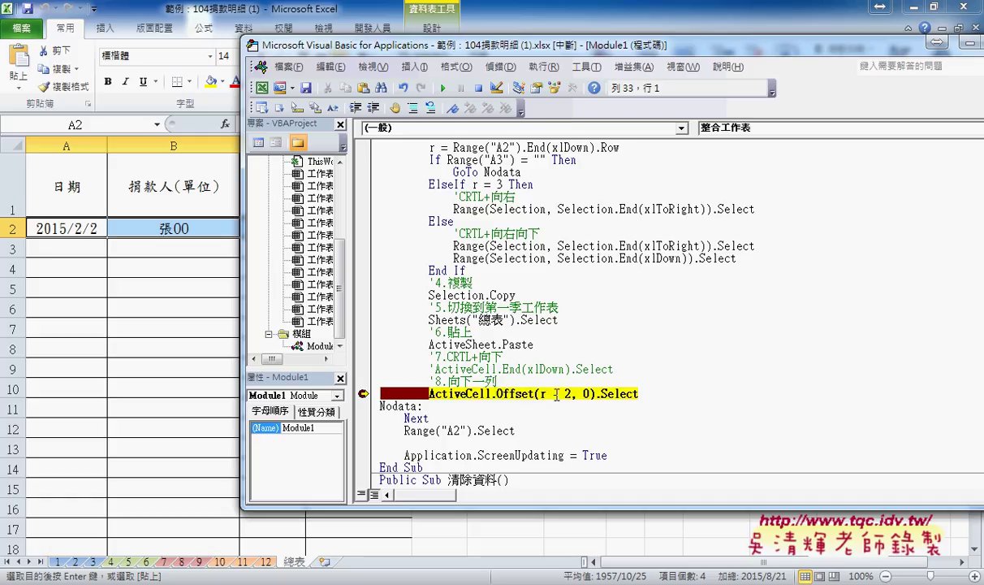
{"action": "key", "text": "F8"}
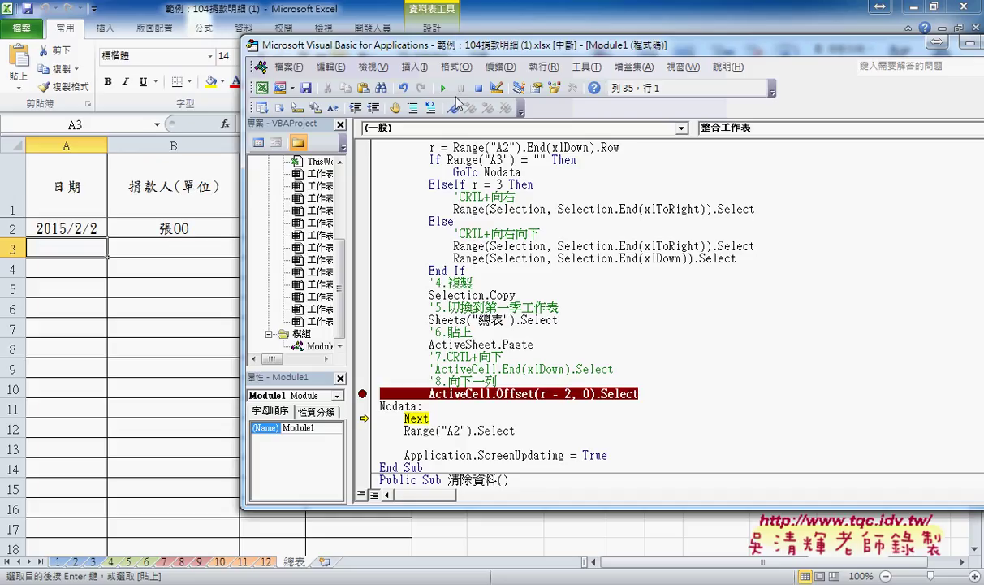
{"action": "left_click", "coordinate": [442, 88]}
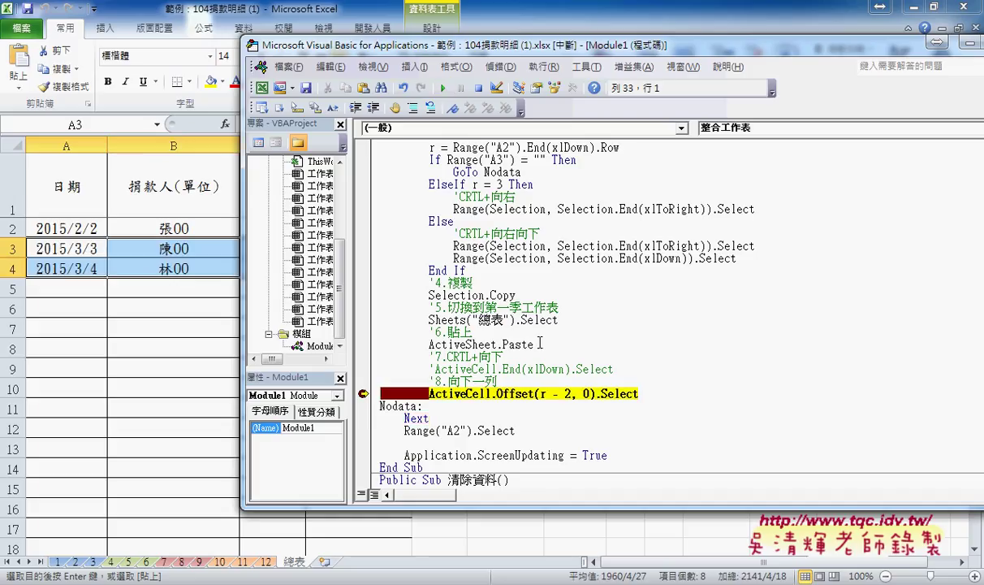
- Step over the Offset line to reach Next, then highlight the commented-out CRTL+向下 xlDown lines
{"action": "mouse_move", "coordinate": [543, 394]}
{"action": "key", "text": "F8"}
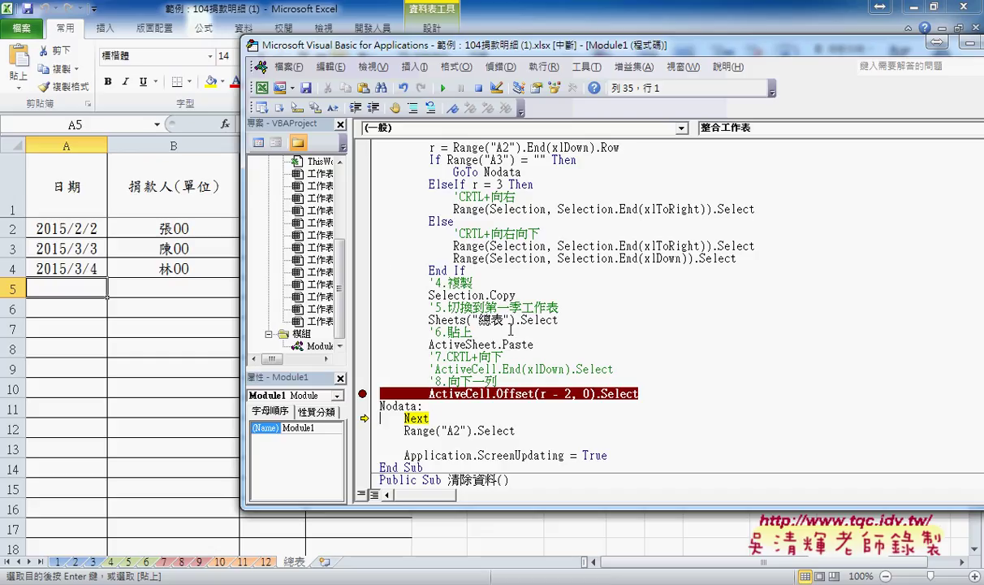
{"action": "left_click_drag", "start_coordinate": [614, 369], "coordinate": [429, 369]}
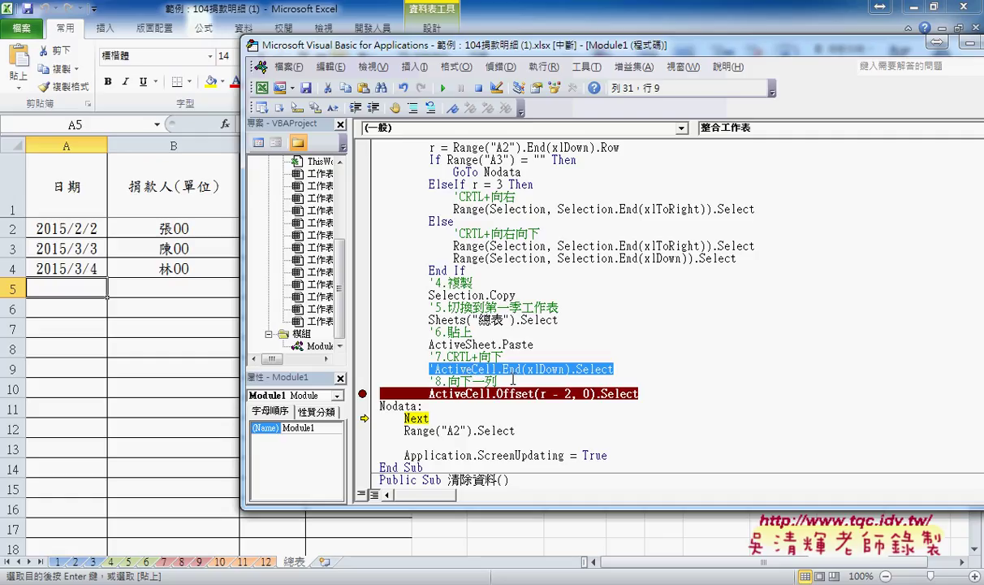
{"action": "left_click", "coordinate": [508, 369]}
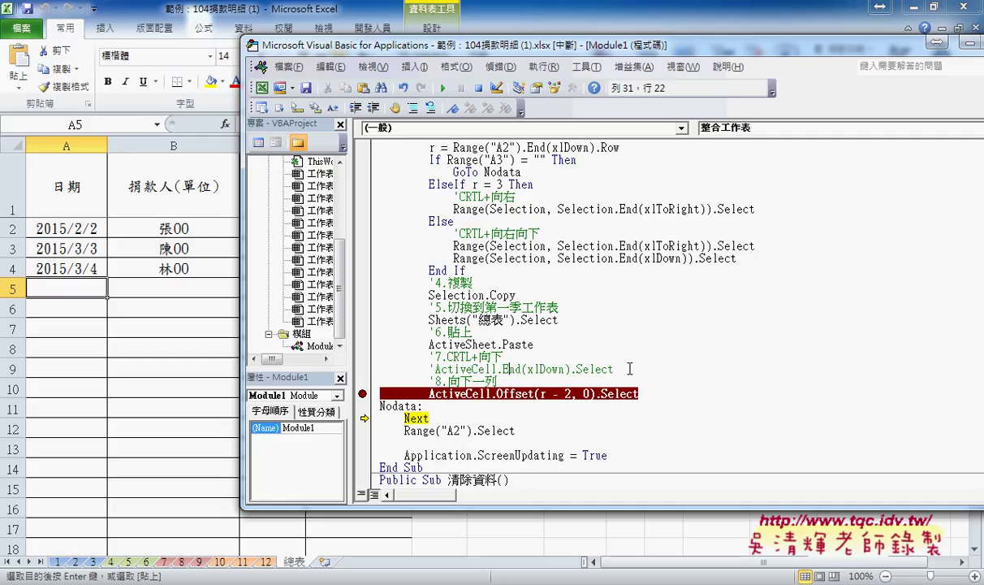
{"action": "left_click_drag", "start_coordinate": [613, 370], "coordinate": [379, 357]}
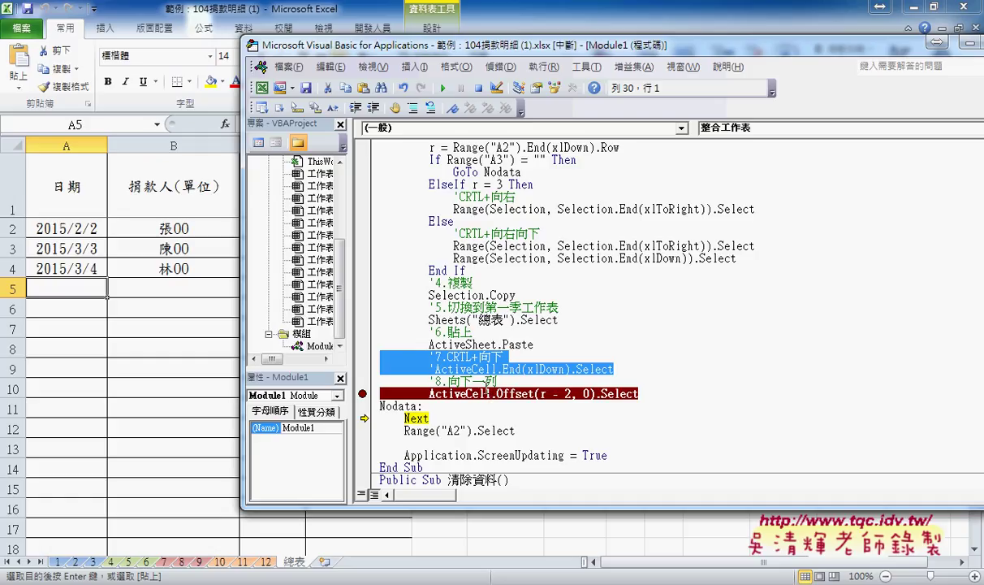
{"action": "left_click", "coordinate": [476, 381]}
{"action": "key", "text": "shift+Right"}
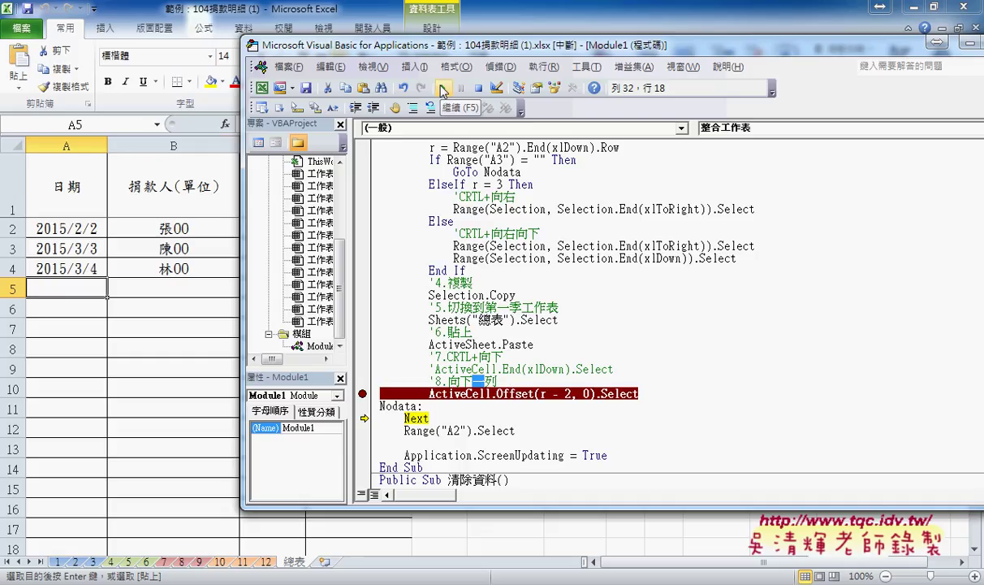
- Resume the paused macro, remove the Offset-line breakpoint, run it to completion, and close the VBA editor
{"action": "left_click", "coordinate": [442, 87]}
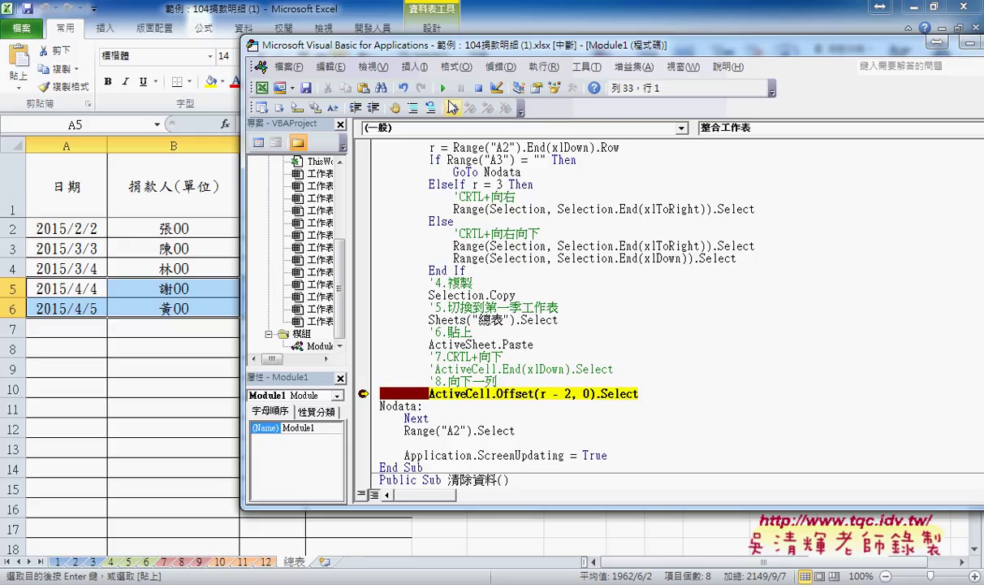
{"action": "left_click", "coordinate": [365, 393]}
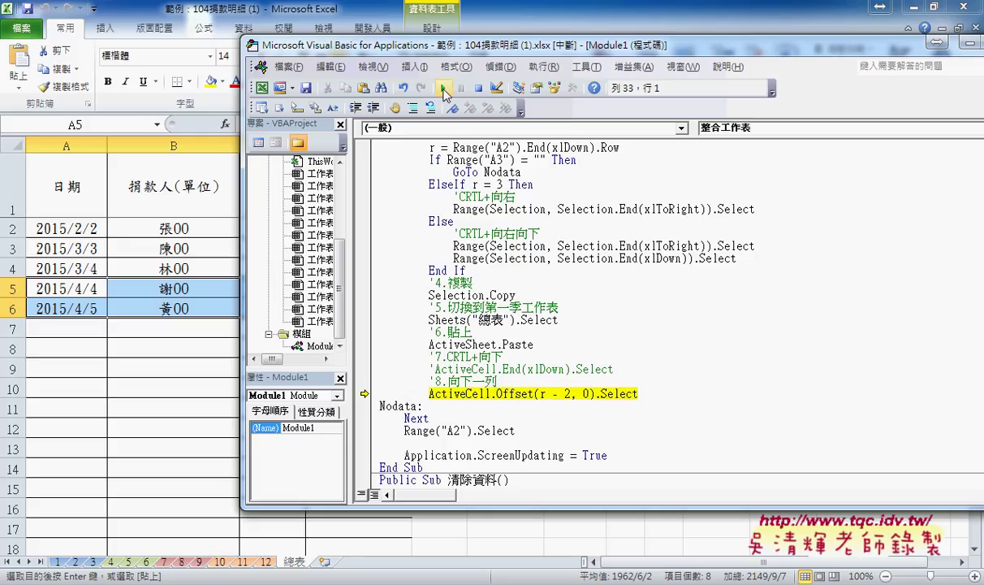
{"action": "left_click", "coordinate": [444, 88]}
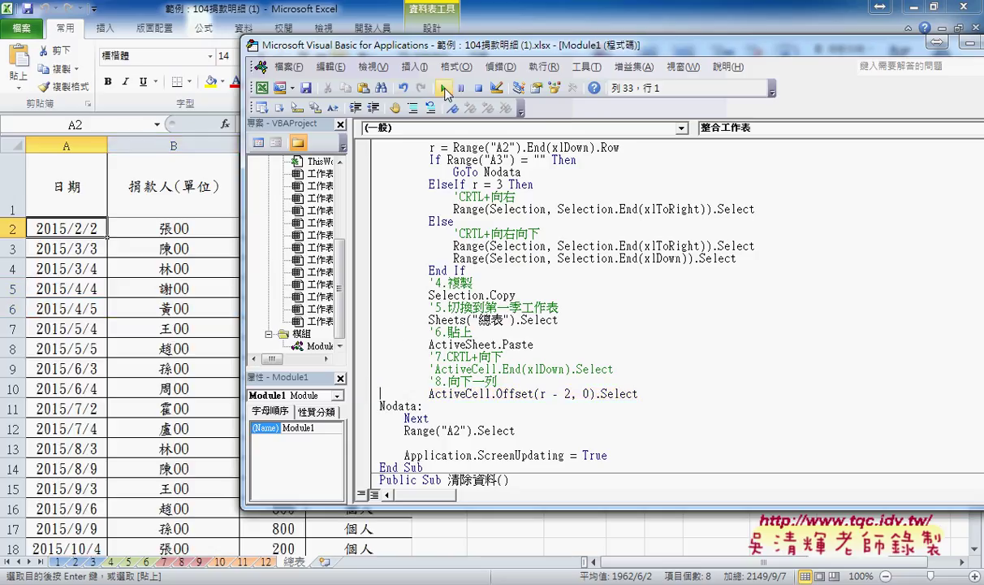
{"action": "left_click", "coordinate": [192, 266]}
- Clear the summary with 清除資料, rerun 整合工作表 to refill it, and bring up the 程式碼 doc
{"action": "left_click", "coordinate": [624, 187]}
{"action": "left_click", "coordinate": [510, 188]}
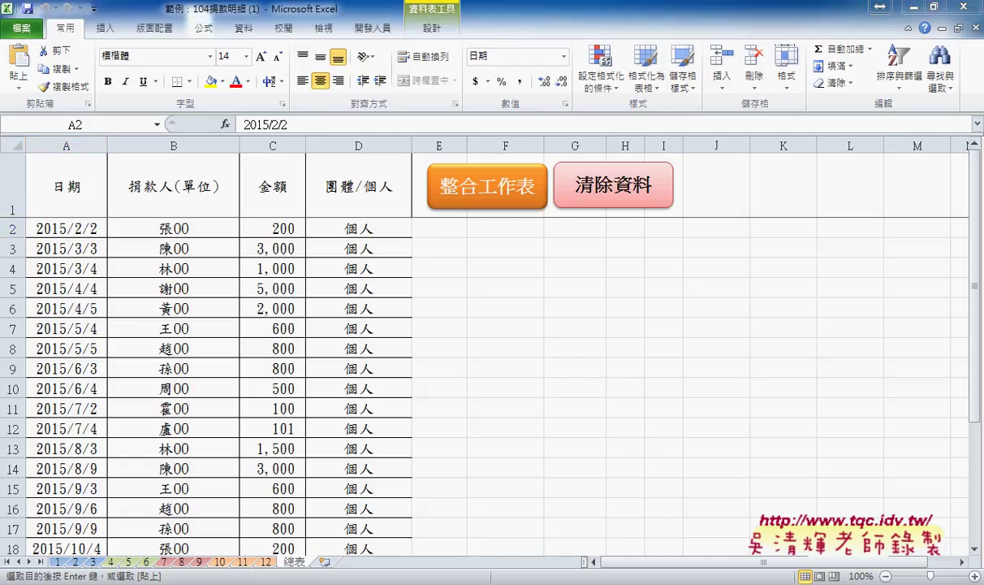
{"action": "left_click", "coordinate": [238, 569]}
{"action": "scroll", "coordinate": [409, 463], "scroll_direction": "up", "scroll_amount": 2}
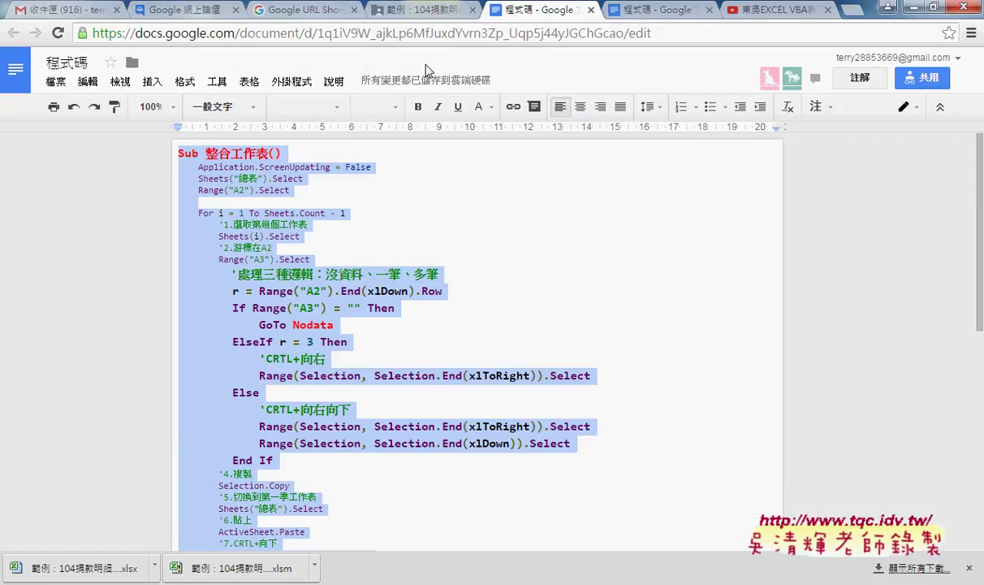
- In 程式碼, select the '7.CRTL+向下 and 'ActiveCell.End(xlDown).Select comment lines together
{"action": "left_click", "coordinate": [394, 8]}
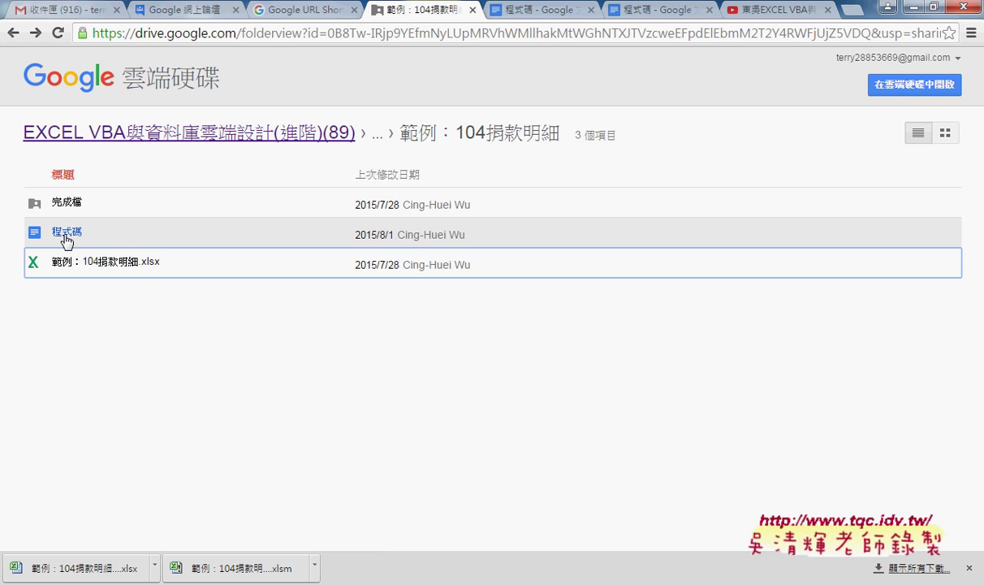
{"action": "left_click", "coordinate": [528, 13]}
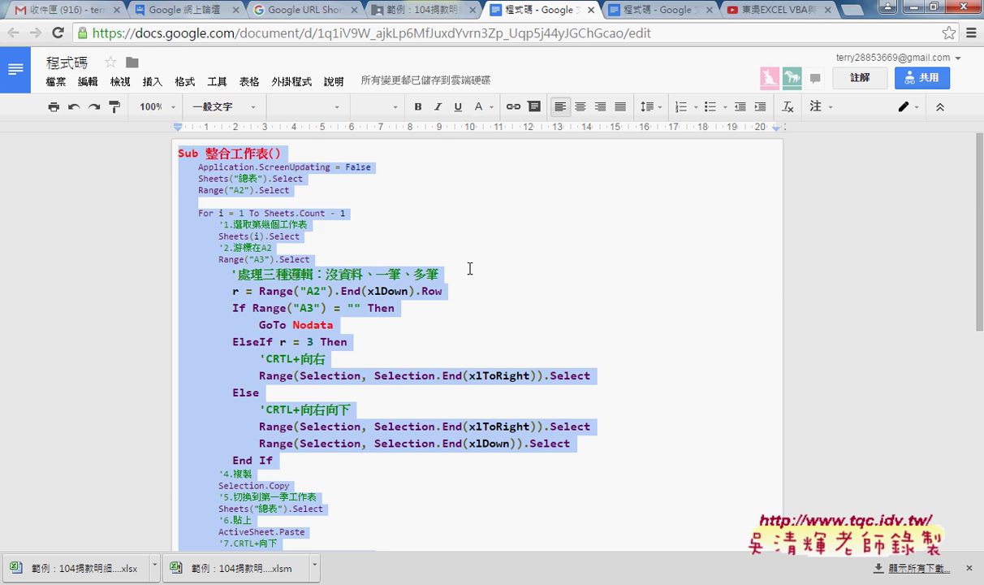
{"action": "scroll", "coordinate": [350, 325], "scroll_direction": "down", "scroll_amount": 2}
{"action": "mouse_move", "coordinate": [274, 306]}
{"action": "left_mouse_down"}
{"action": "mouse_move", "coordinate": [215, 247]}
{"action": "mouse_move", "coordinate": [289, 283]}
{"action": "left_mouse_up"}
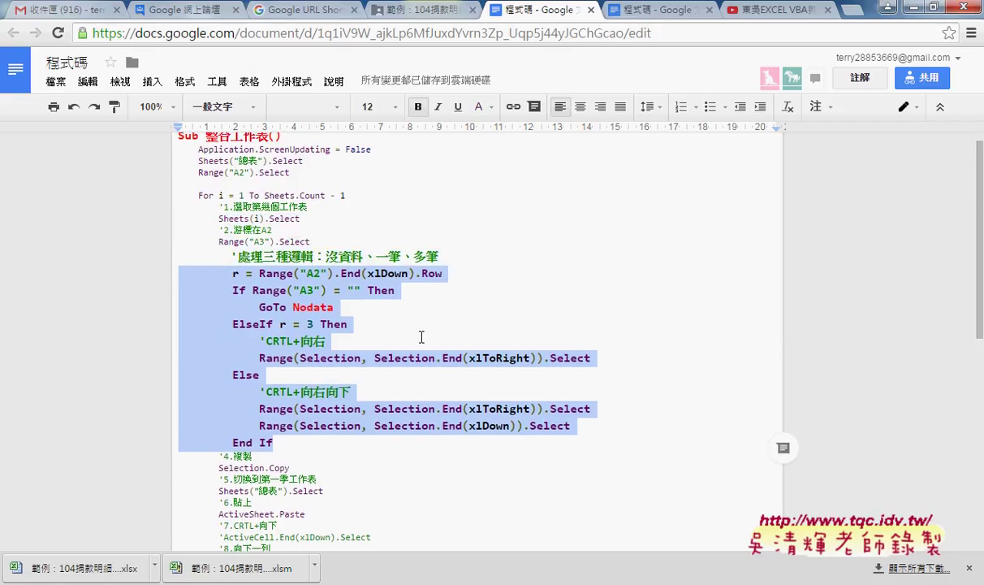
{"action": "scroll", "coordinate": [382, 324], "scroll_direction": "down", "scroll_amount": 3}
{"action": "left_click_drag", "start_coordinate": [371, 307], "coordinate": [176, 305]}
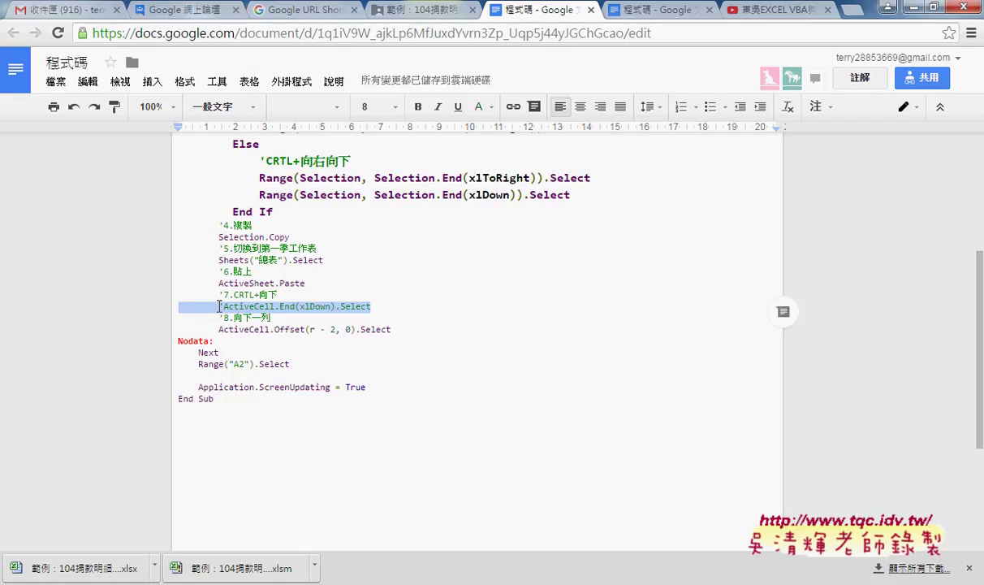
{"action": "left_click_drag", "start_coordinate": [389, 306], "coordinate": [170, 307]}
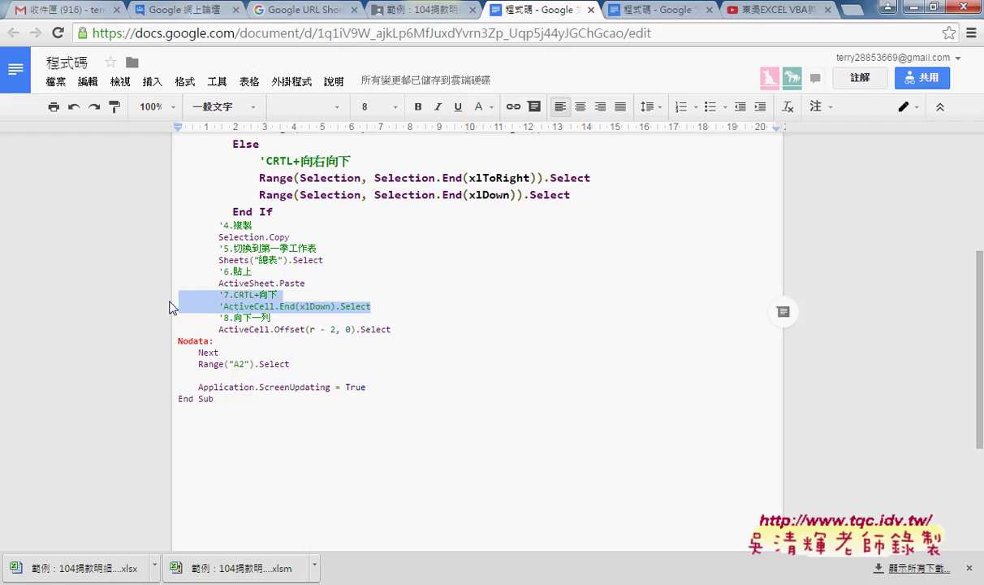
- Delete the selected obsolete lines and change 一 to 幾 in the 向下一列 comment
{"action": "key", "text": "Delete"}
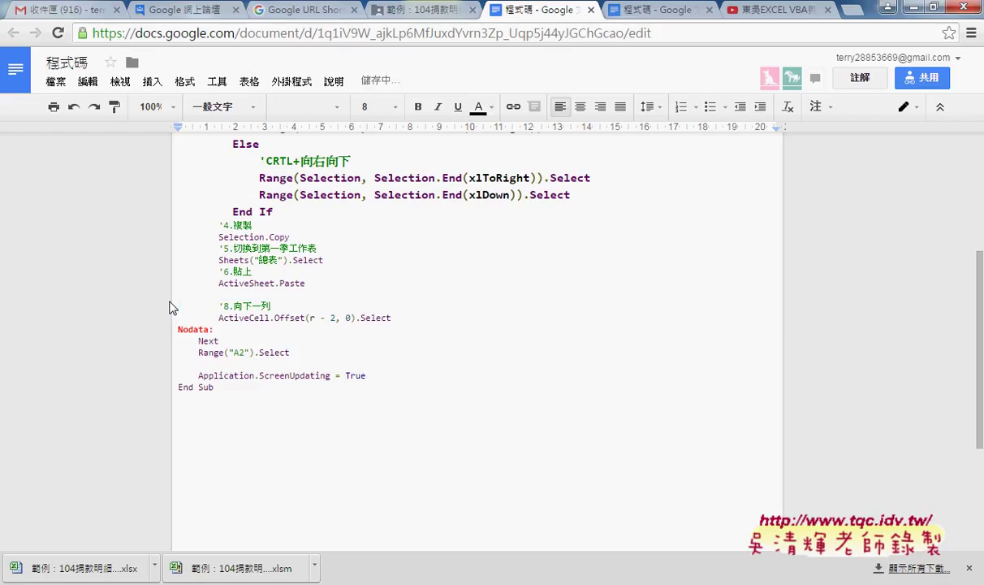
{"action": "key", "text": "Right"}
{"action": "key", "text": "Right"}
{"action": "key", "text": "Right"}
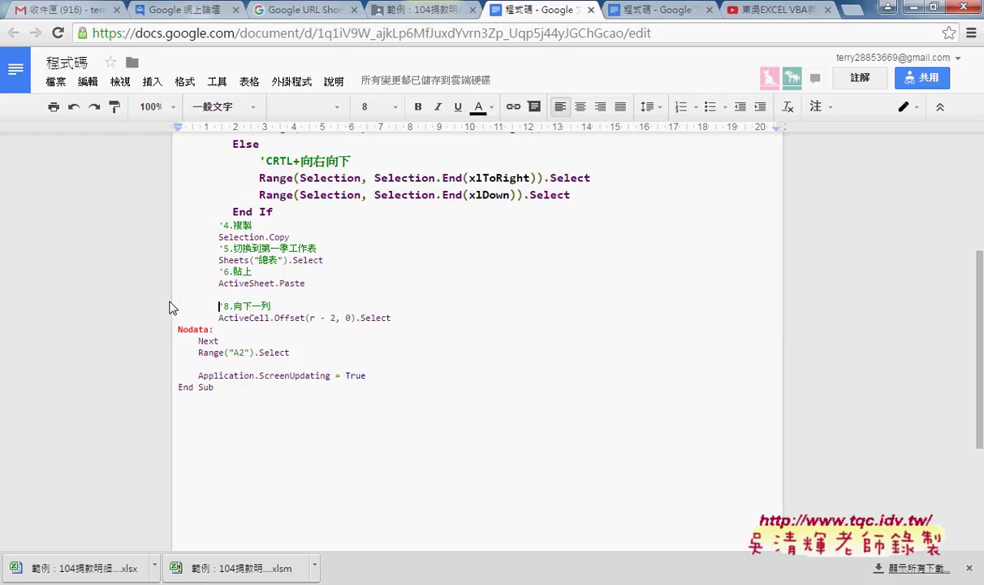
{"action": "key", "text": "Right"}
{"action": "key", "text": "Right"}
{"action": "key", "text": "Right"}
{"action": "key", "text": "Right"}
{"action": "key", "text": "Right"}
{"action": "key", "text": "Right"}
{"action": "key", "text": "Left"}
{"action": "key", "text": "Delete"}
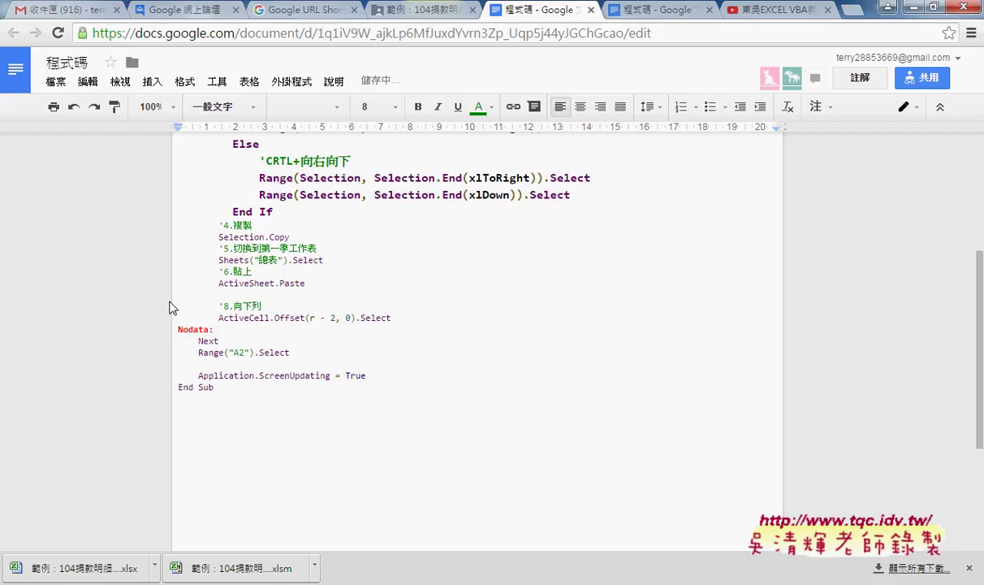
{"action": "type", "text": "幾"}
- Renumber the comment from 8 to 7 so it reads '7.向下幾列
{"action": "left_click", "coordinate": [225, 308]}
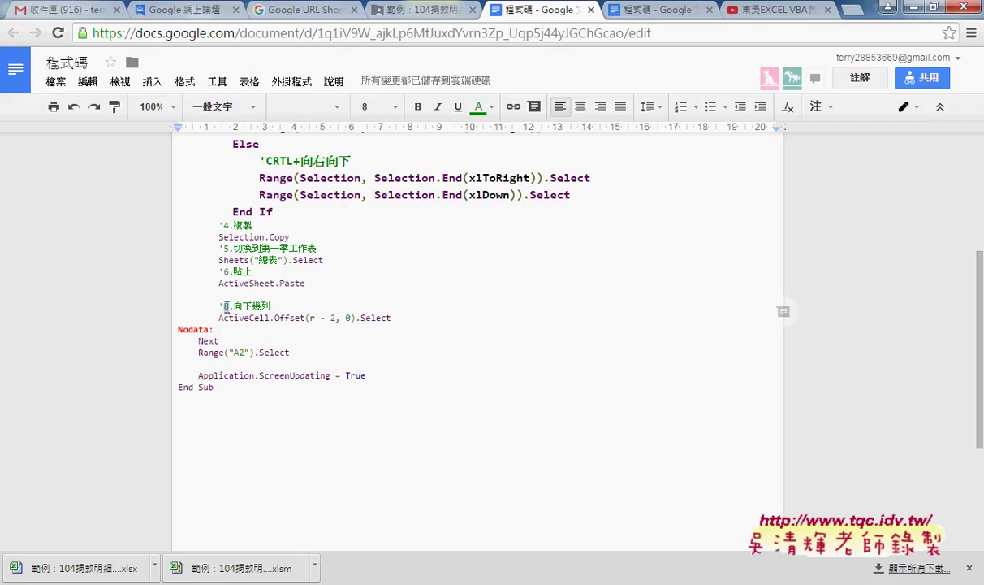
{"action": "type", "text": "7"}
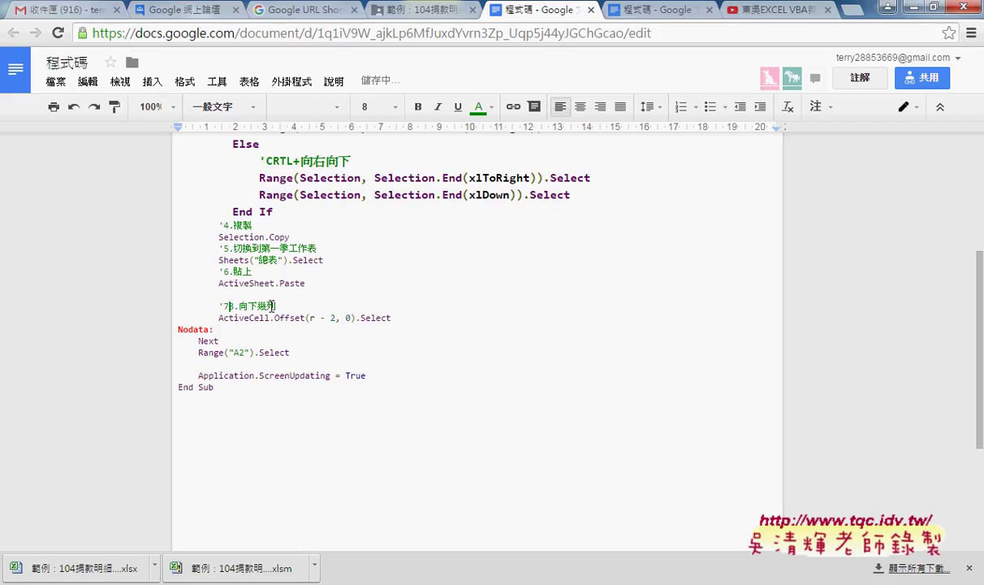
{"action": "left_click", "coordinate": [306, 299]}
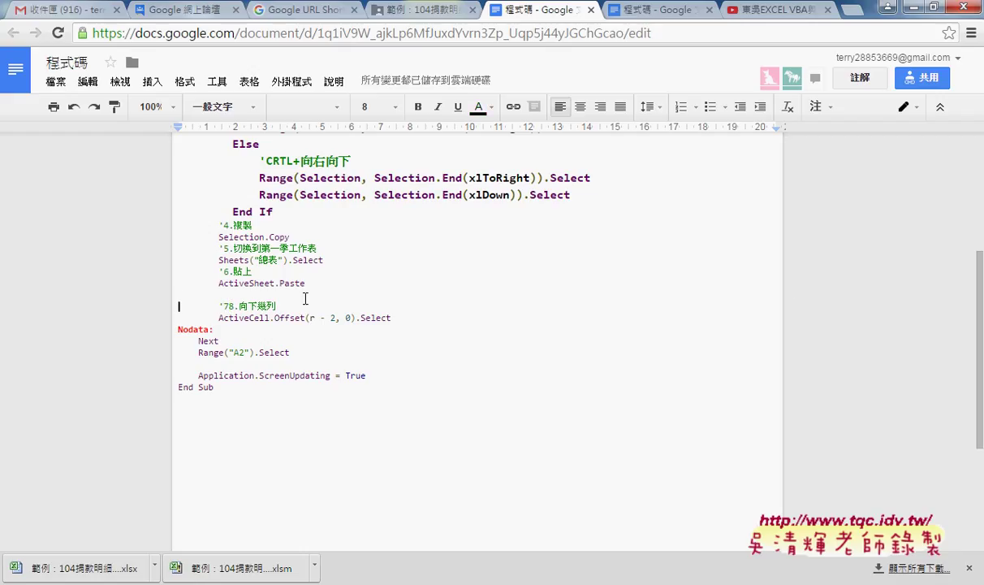
{"action": "key", "text": "Down"}
{"action": "key", "text": "Right"}
{"action": "key", "text": "Right"}
{"action": "key", "text": "Right"}
{"action": "key", "text": "Right"}
{"action": "key", "text": "Right"}
{"action": "key", "text": "Right"}
{"action": "key", "text": "Right"}
{"action": "key", "text": "Right"}
{"action": "key", "text": "Delete"}
{"action": "left_click_drag", "start_coordinate": [214, 329], "coordinate": [177, 329]}
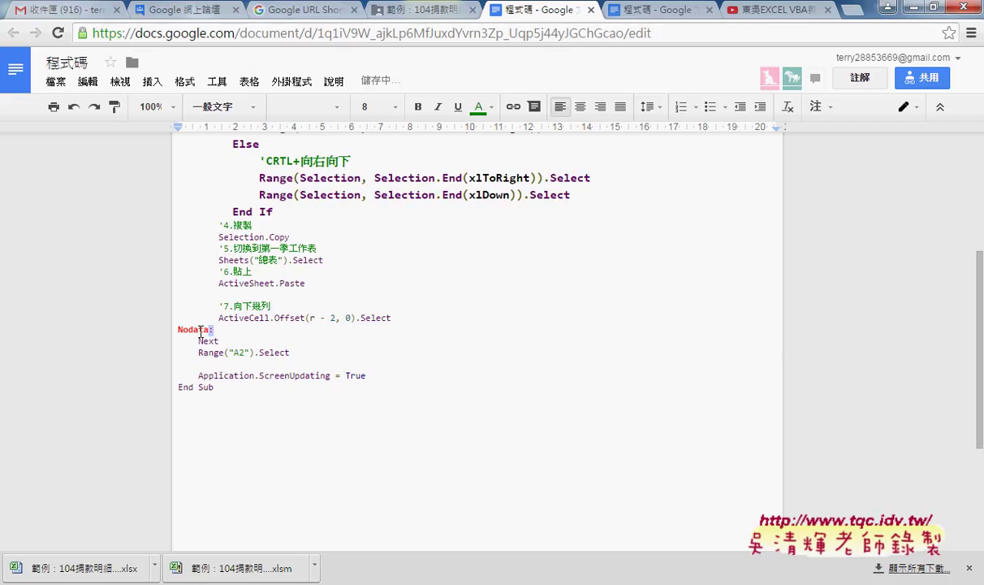
{"action": "scroll", "coordinate": [298, 305], "scroll_direction": "up", "scroll_amount": 2}
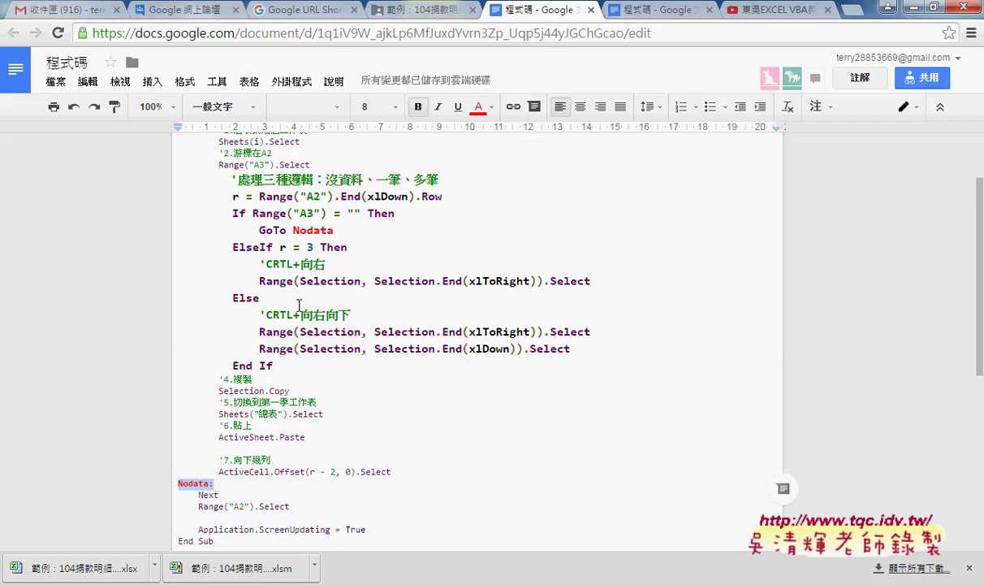
- Highlight the Nodata: label and its GoTo Nodata reference, then return to the 範例：104捐款明細 Drive folder
{"action": "left_click", "coordinate": [192, 460]}
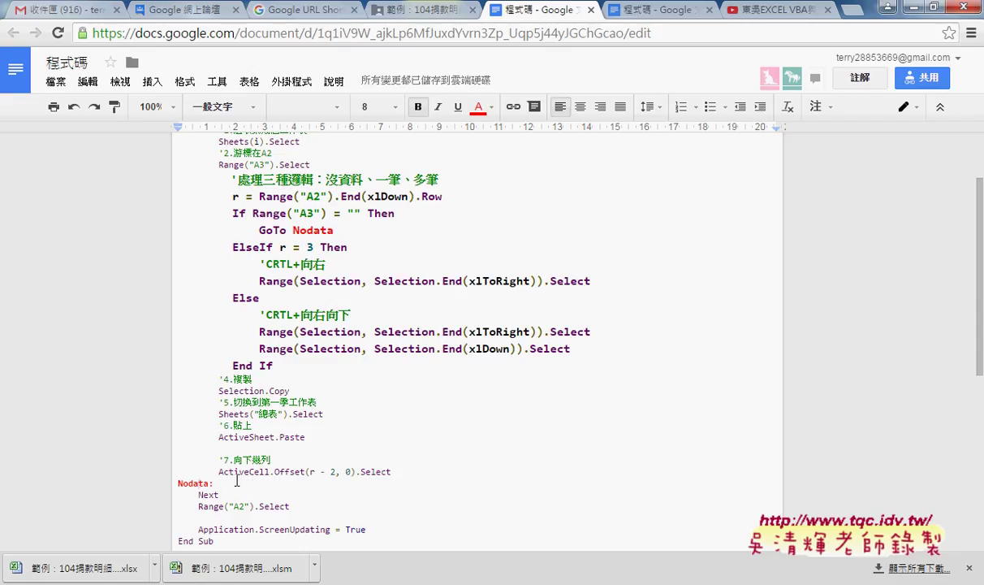
{"action": "left_click_drag", "start_coordinate": [212, 483], "coordinate": [179, 484]}
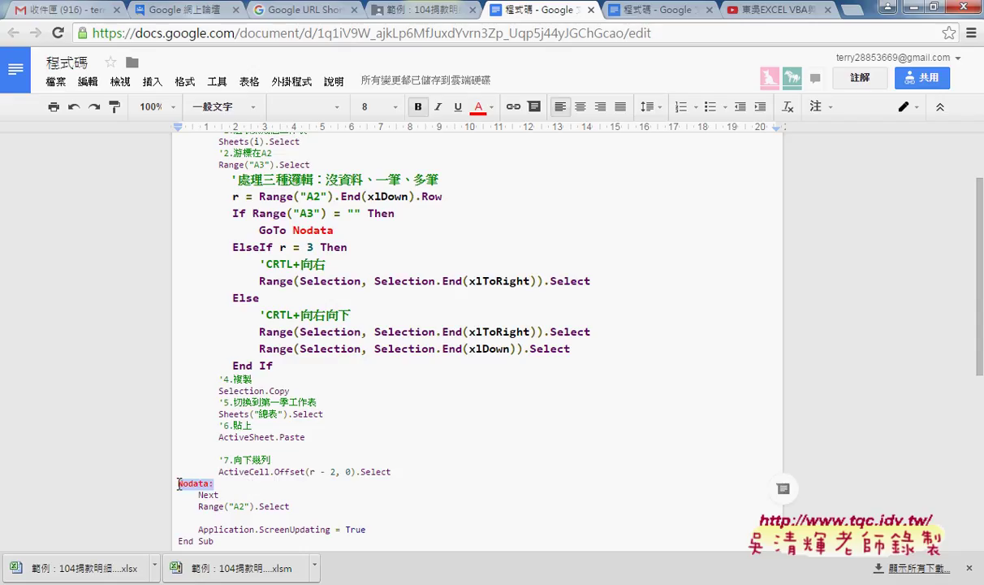
{"action": "left_click", "coordinate": [320, 230]}
{"action": "left_click", "coordinate": [213, 483]}
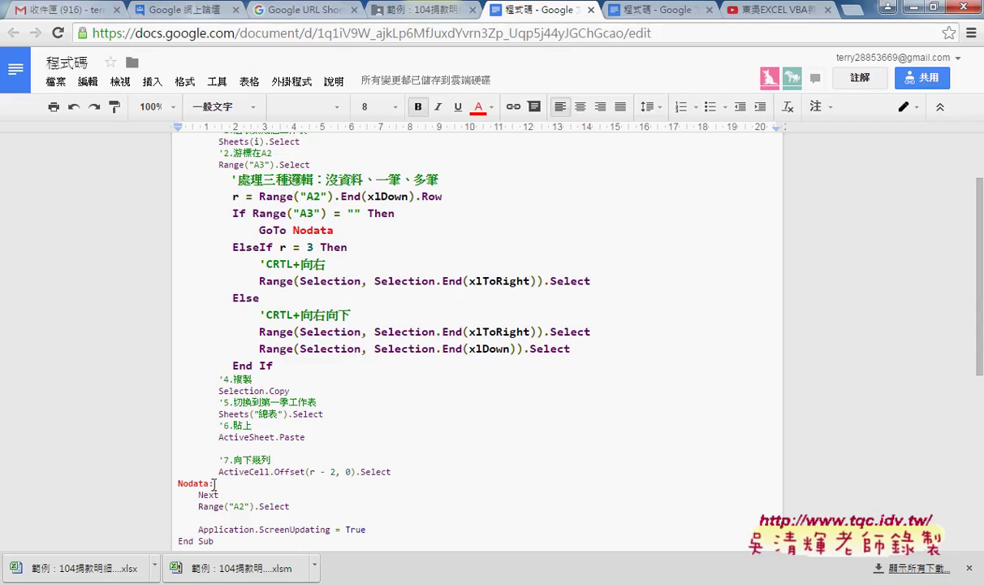
{"action": "left_click", "coordinate": [406, 11]}
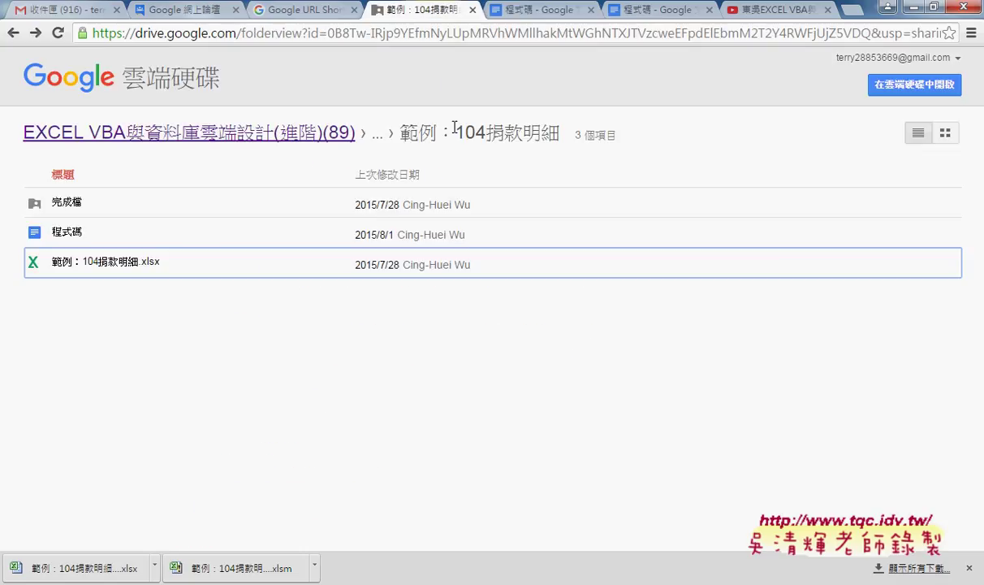